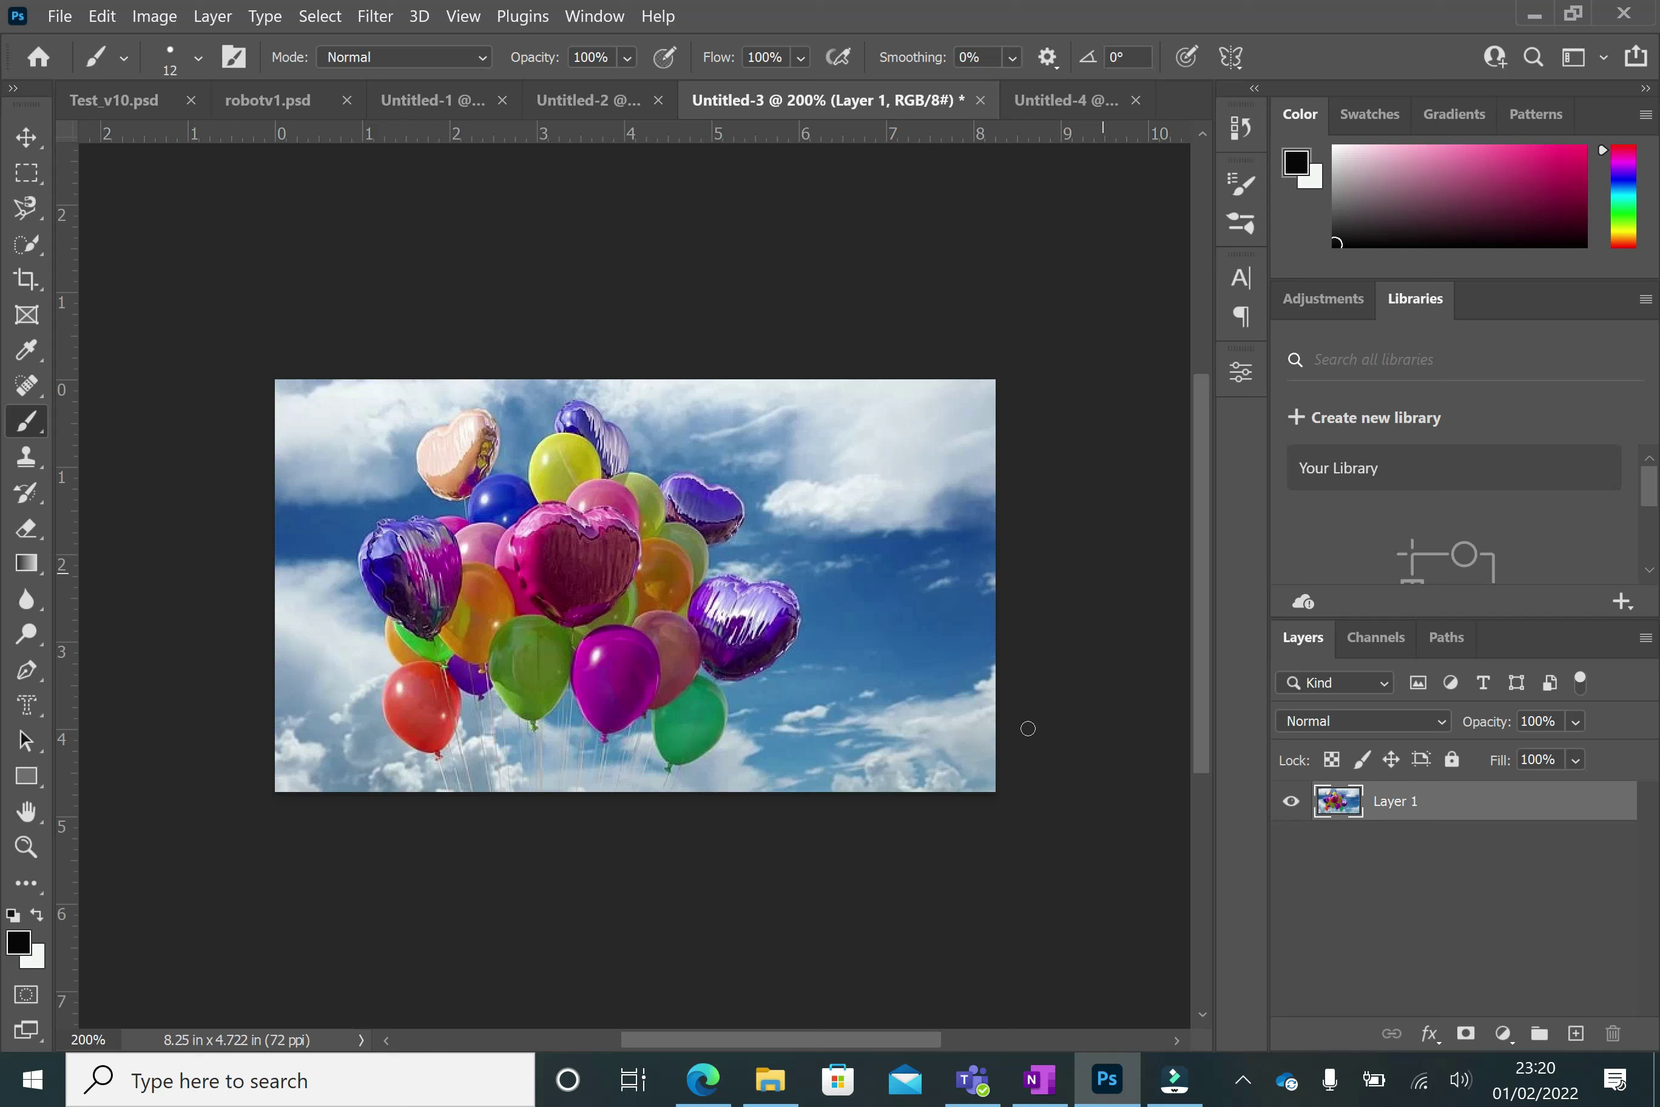
Step: Add a default Black & White adjustment layer above Layer 1 in the balloon document
left_click(610, 105)
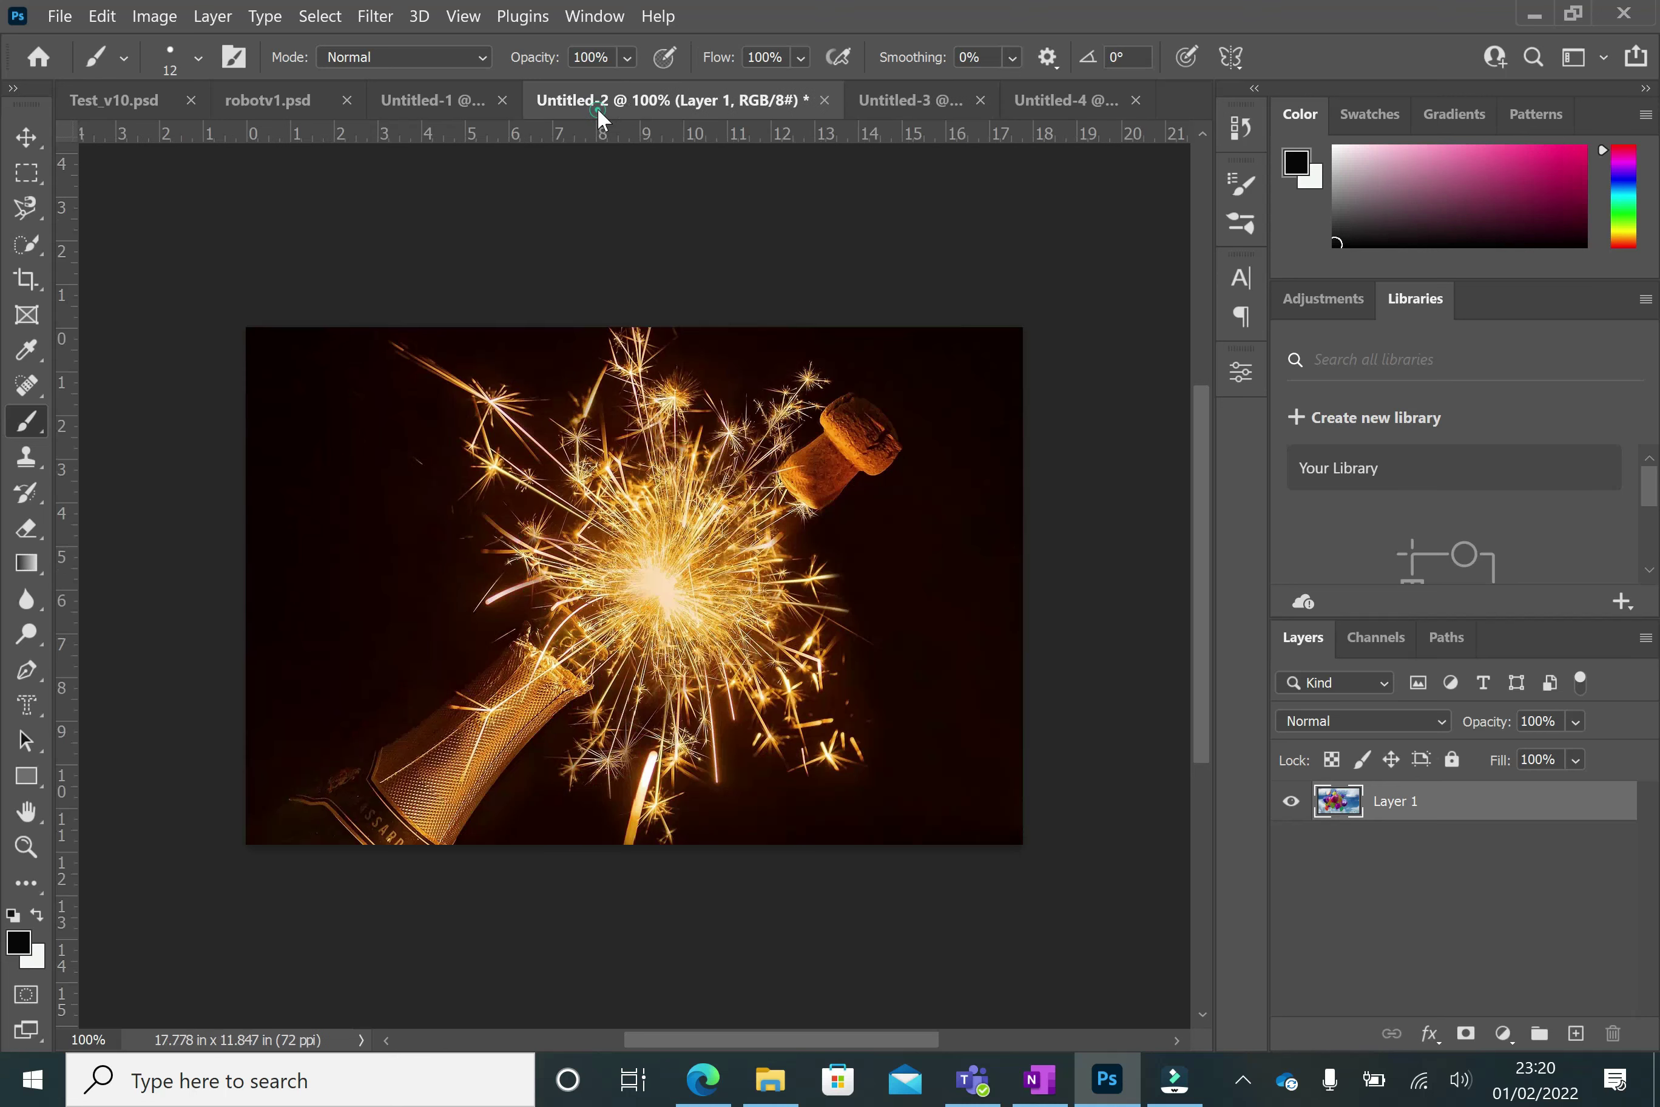
left_click(874, 93)
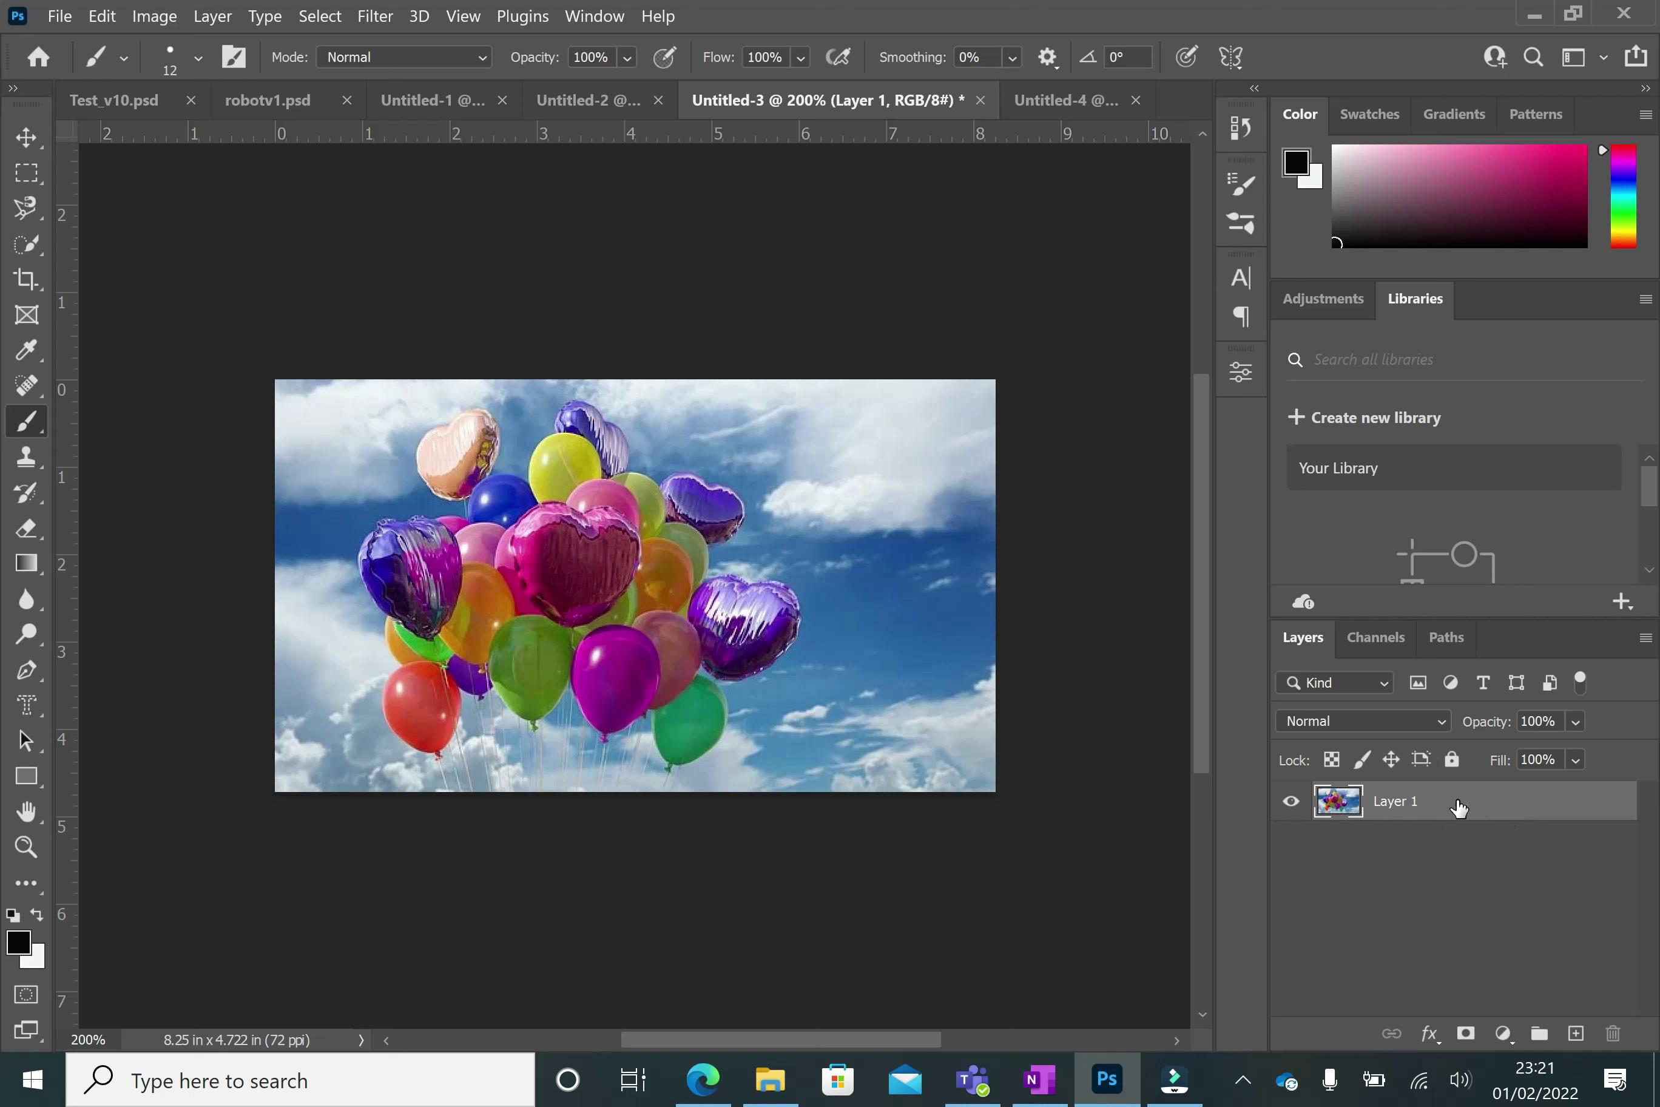
left_click(1503, 1034)
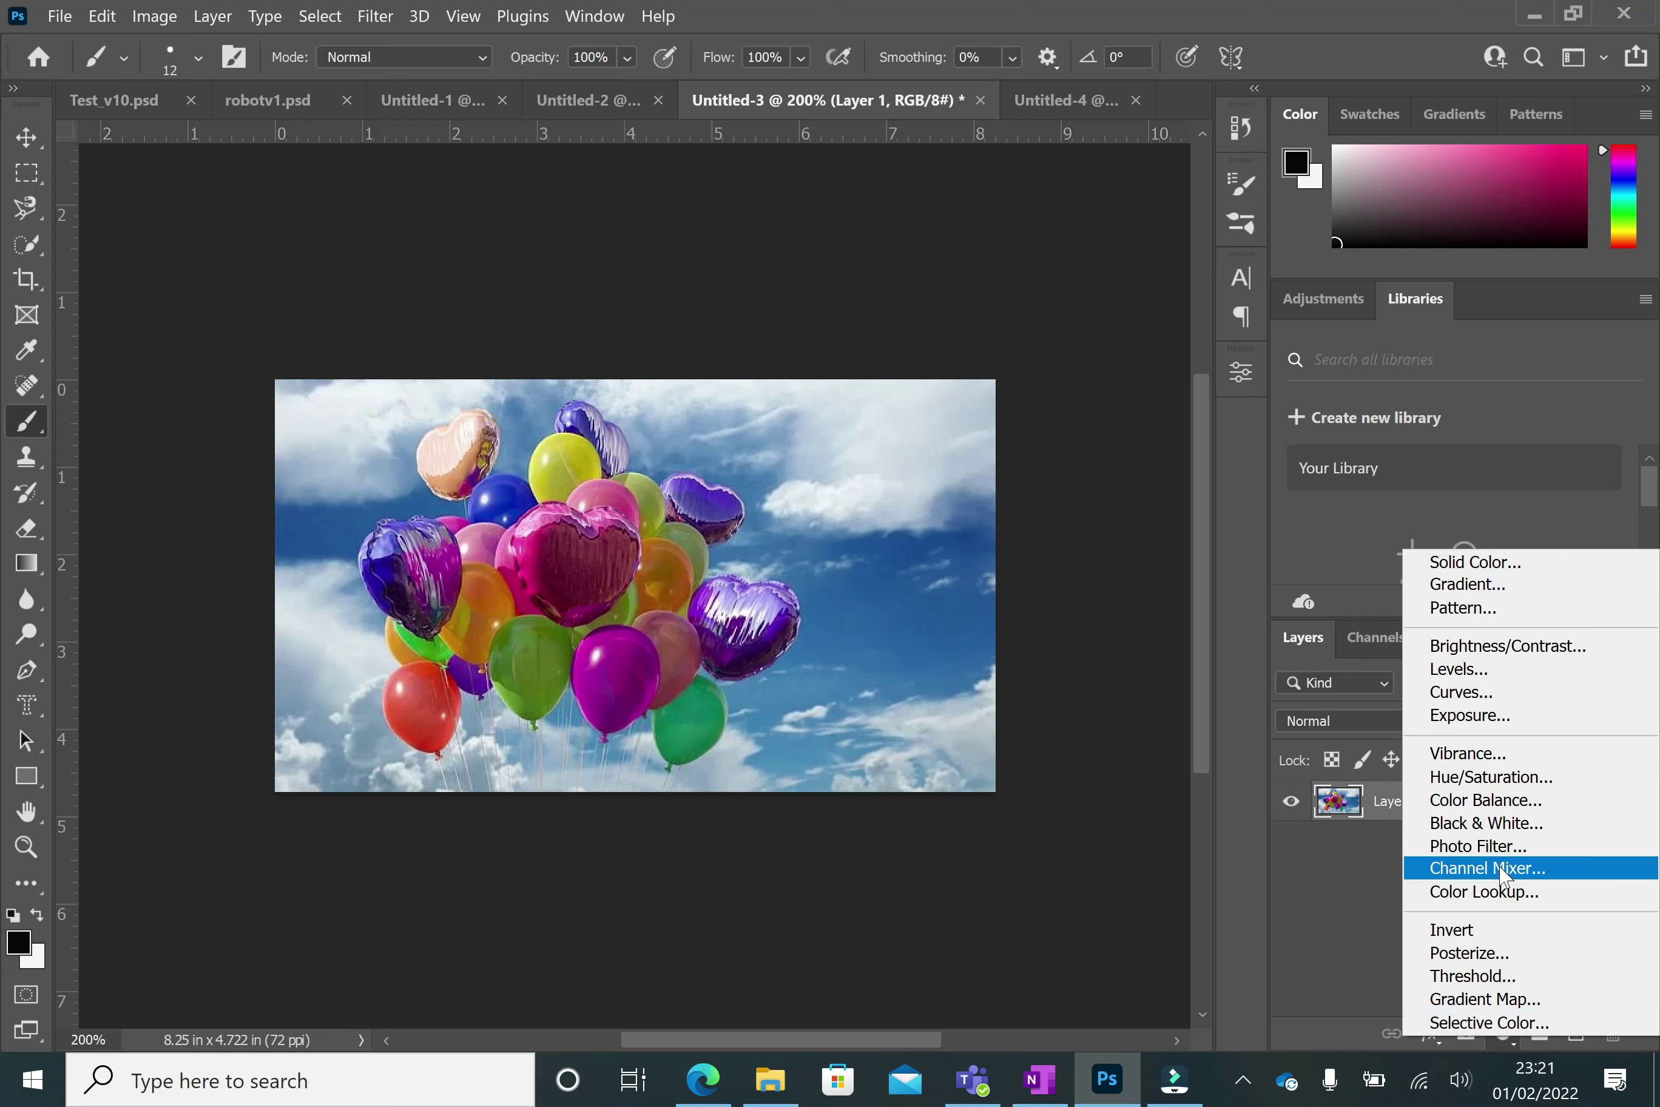
left_click(1502, 824)
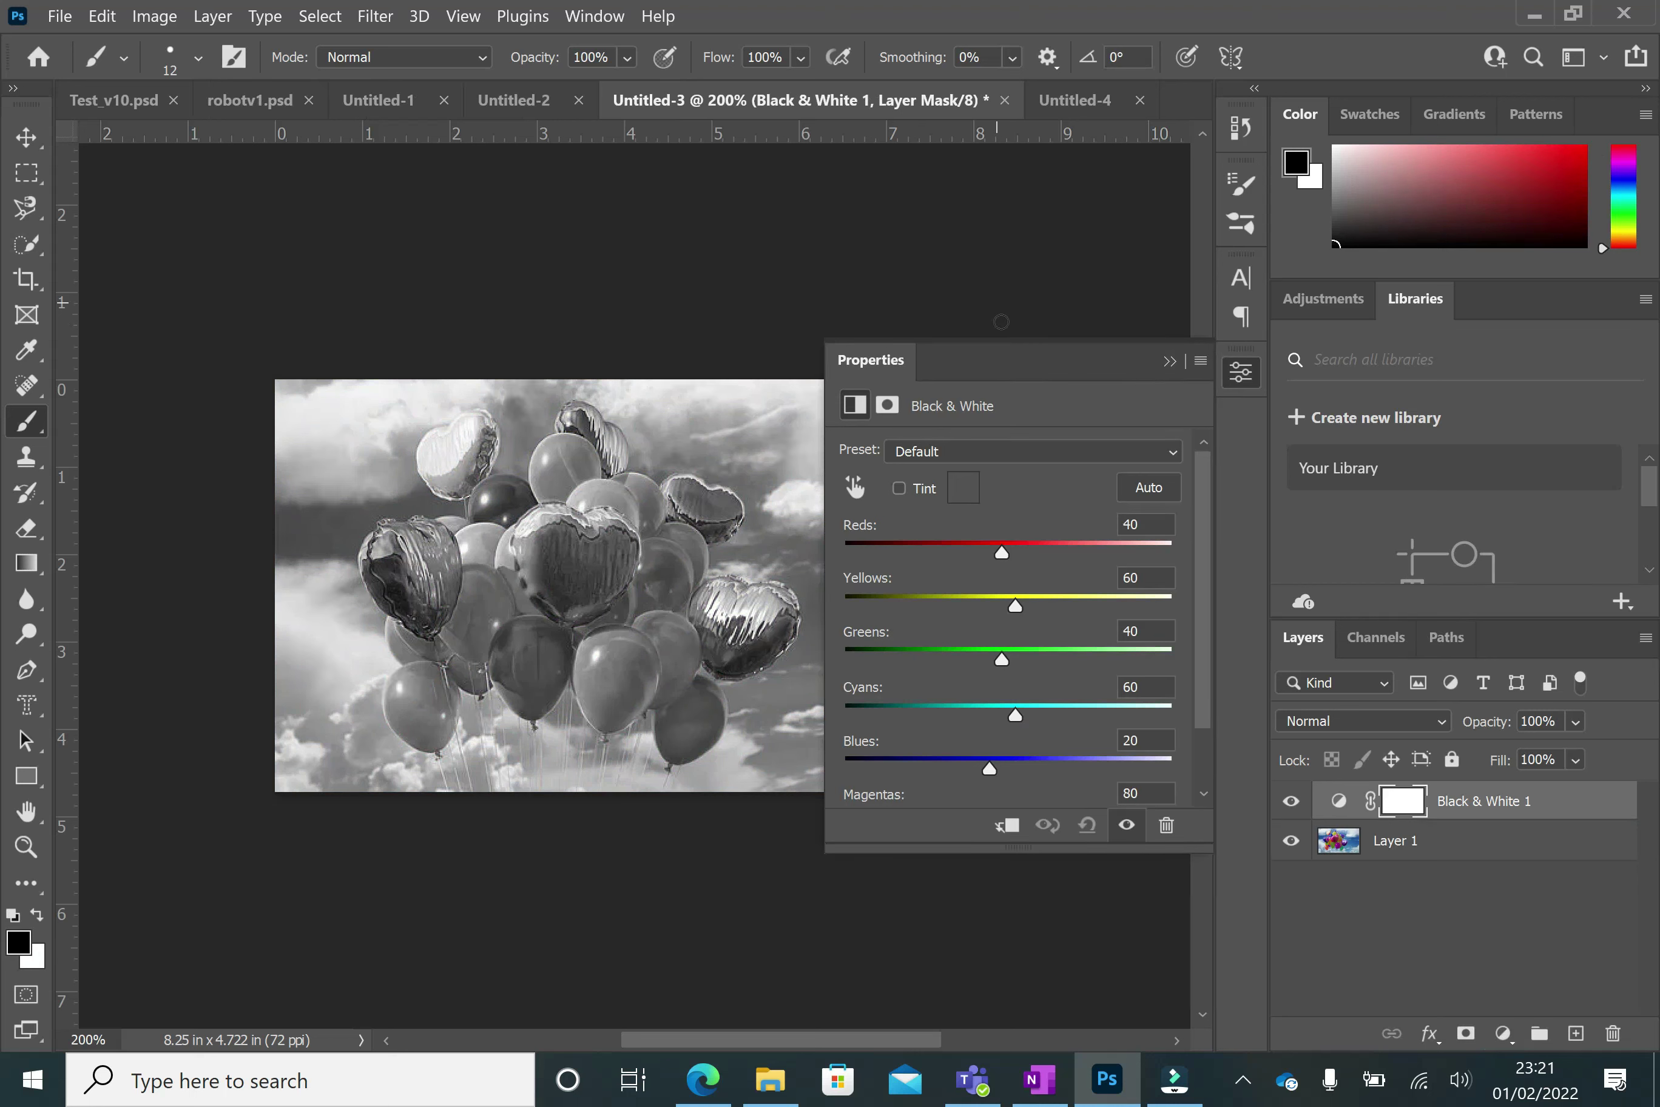
left_click(1168, 361)
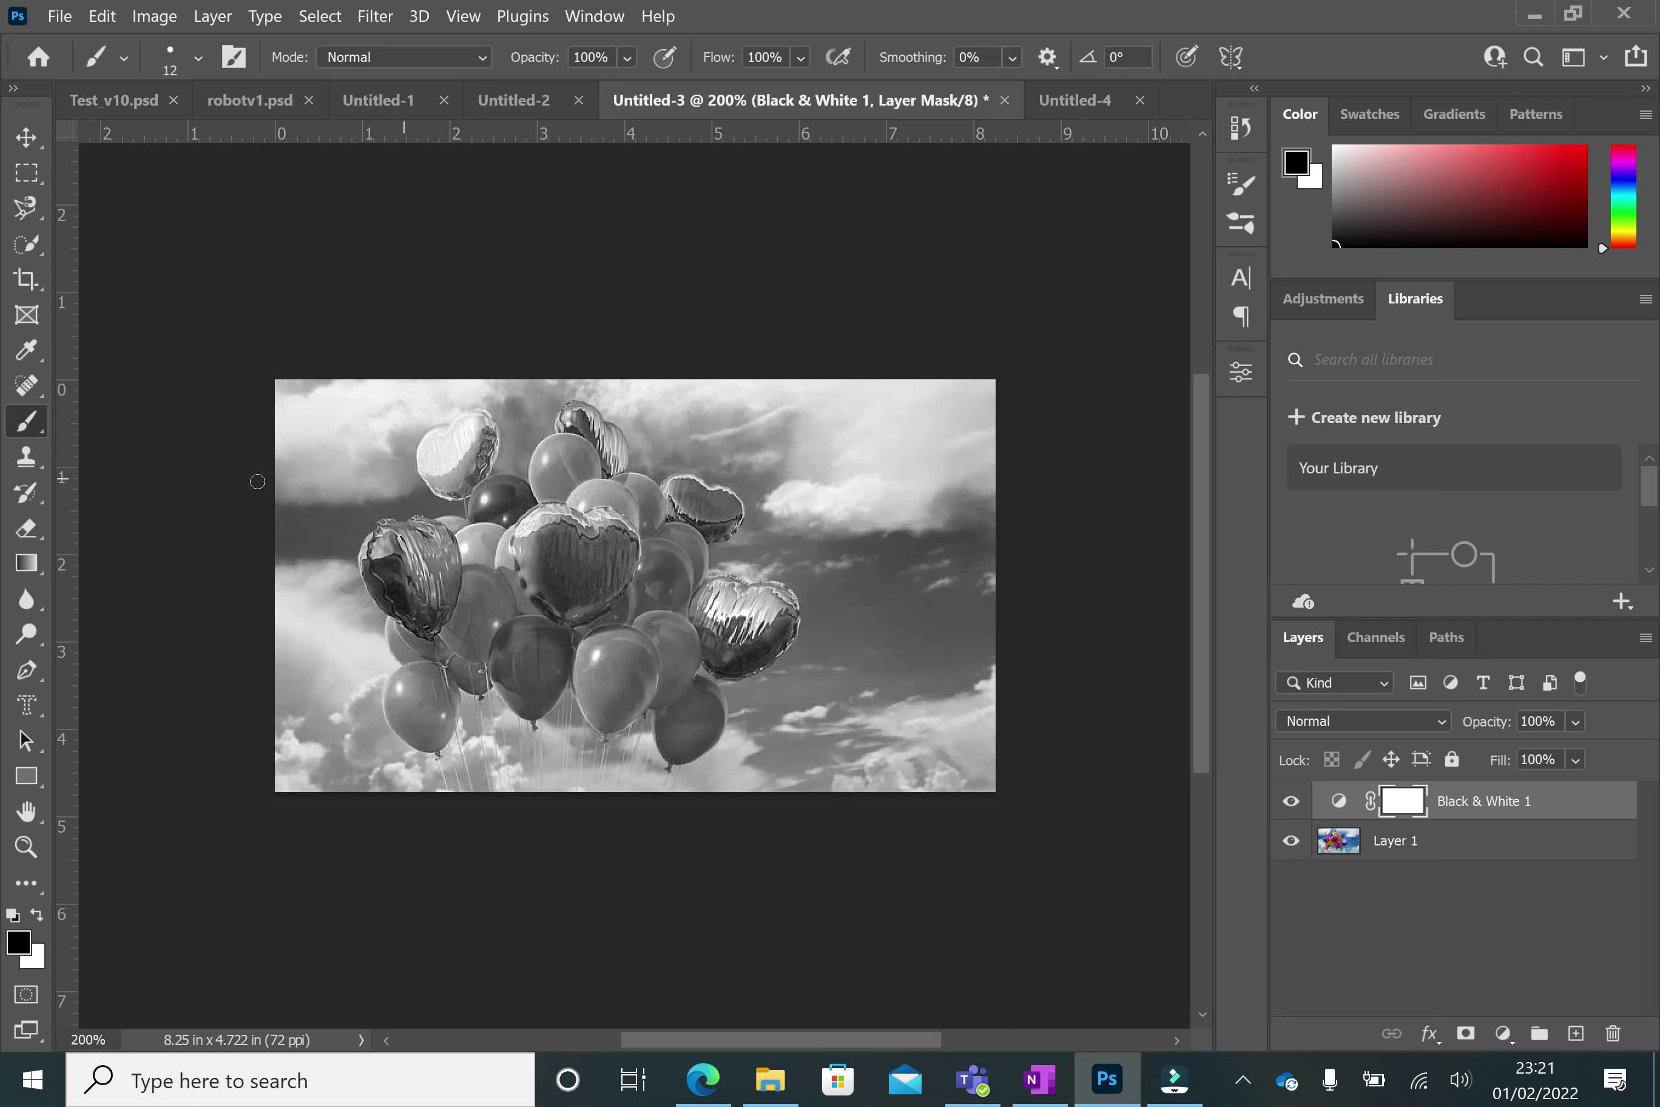
Step: Choose the regular Brush Tool and reduce its size from 12 px to 8 px
right_click(16, 427)
left_click(81, 428)
left_click(1229, 181)
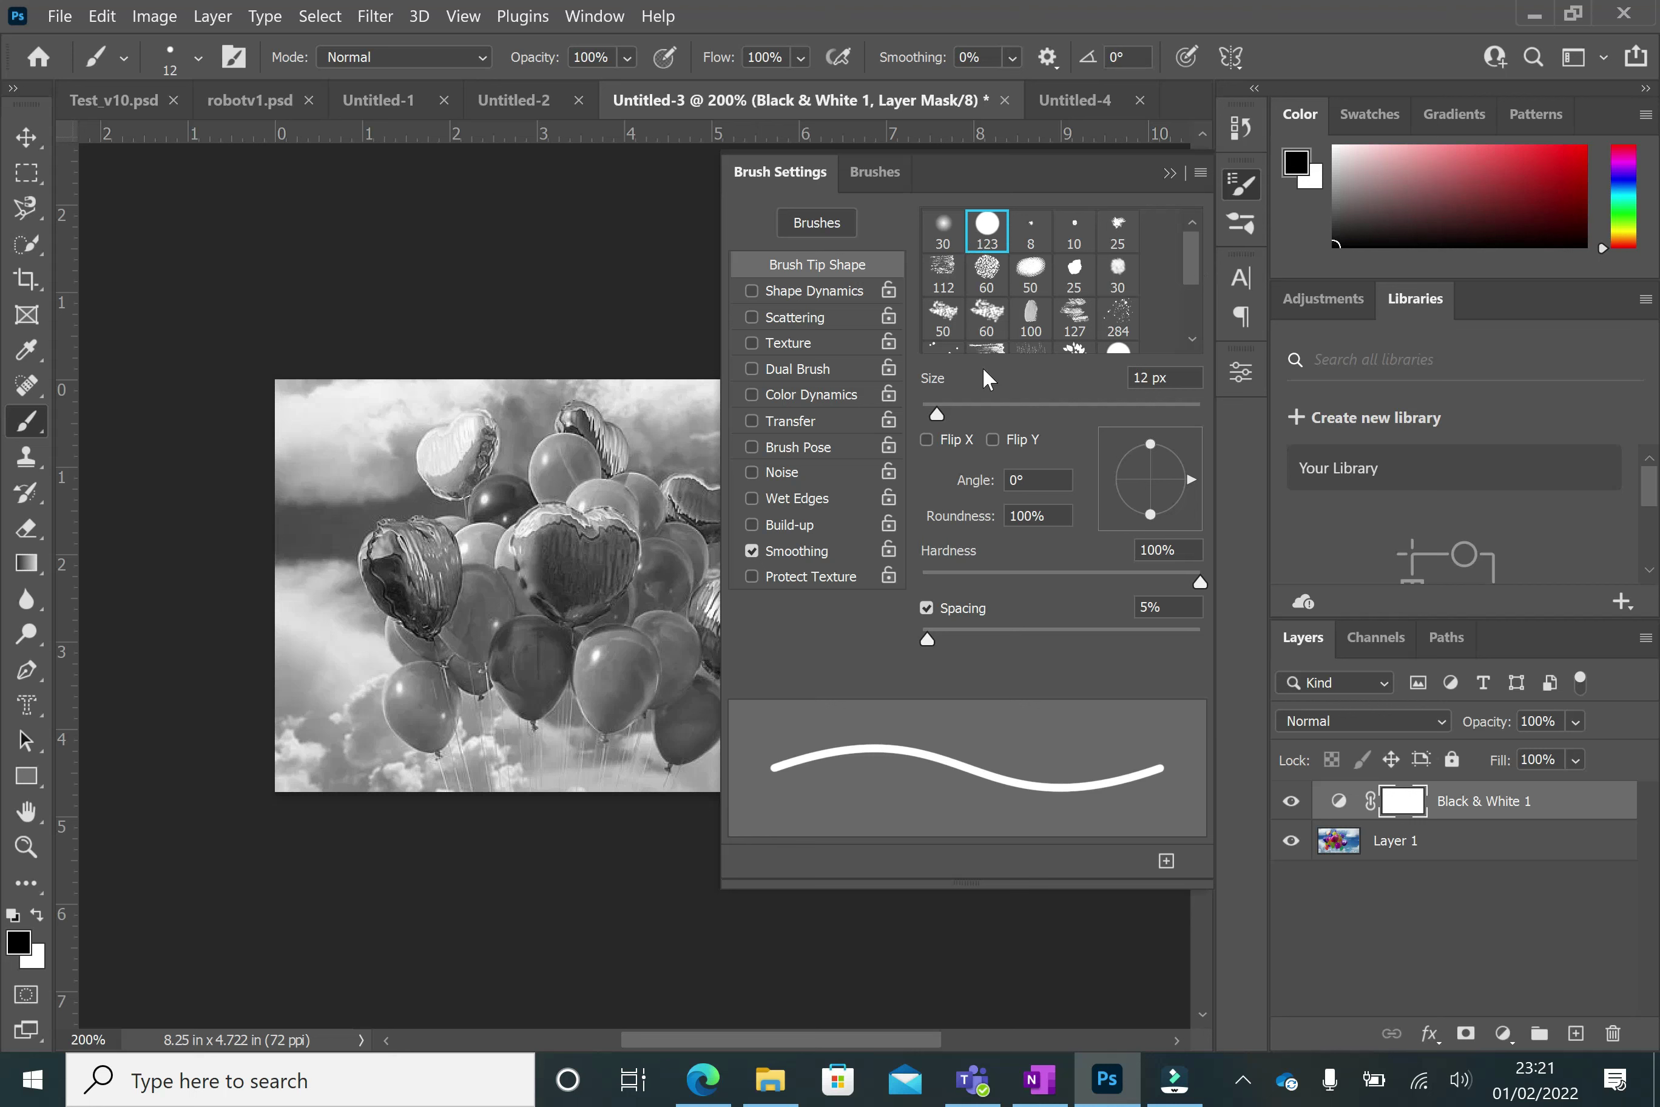
left_click_drag(938, 418, 934, 417)
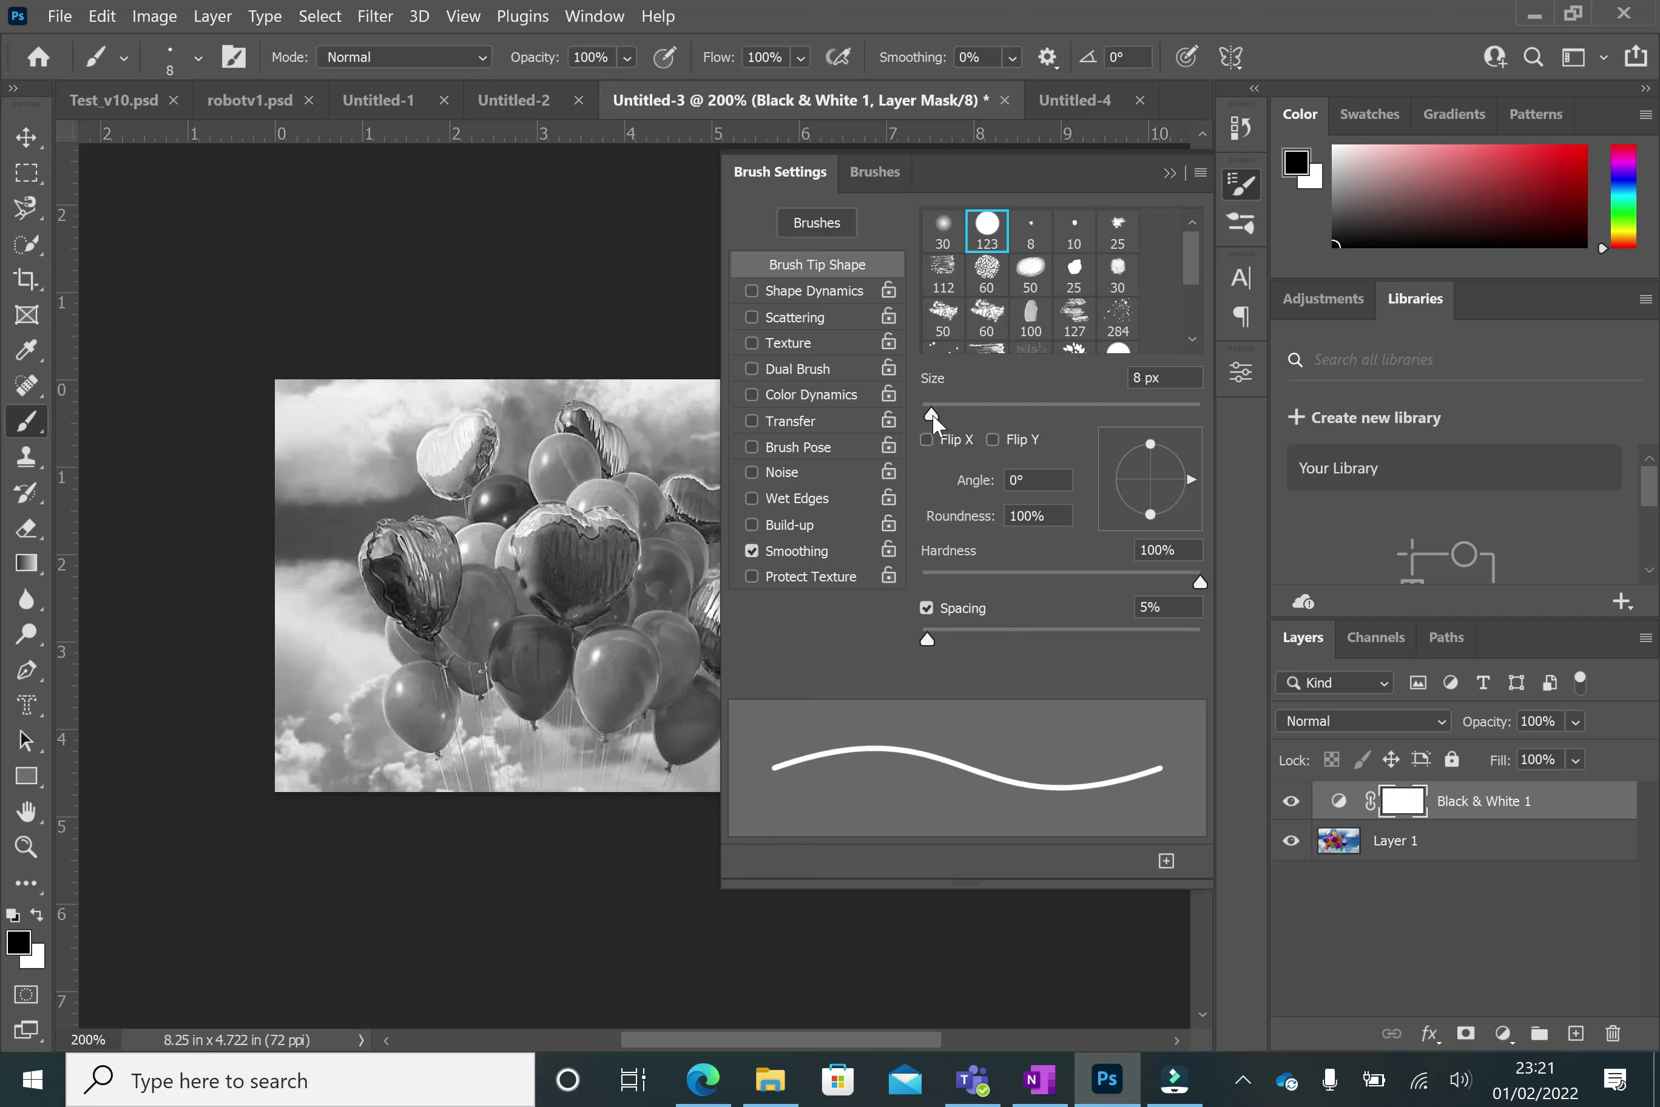
left_click(1180, 173)
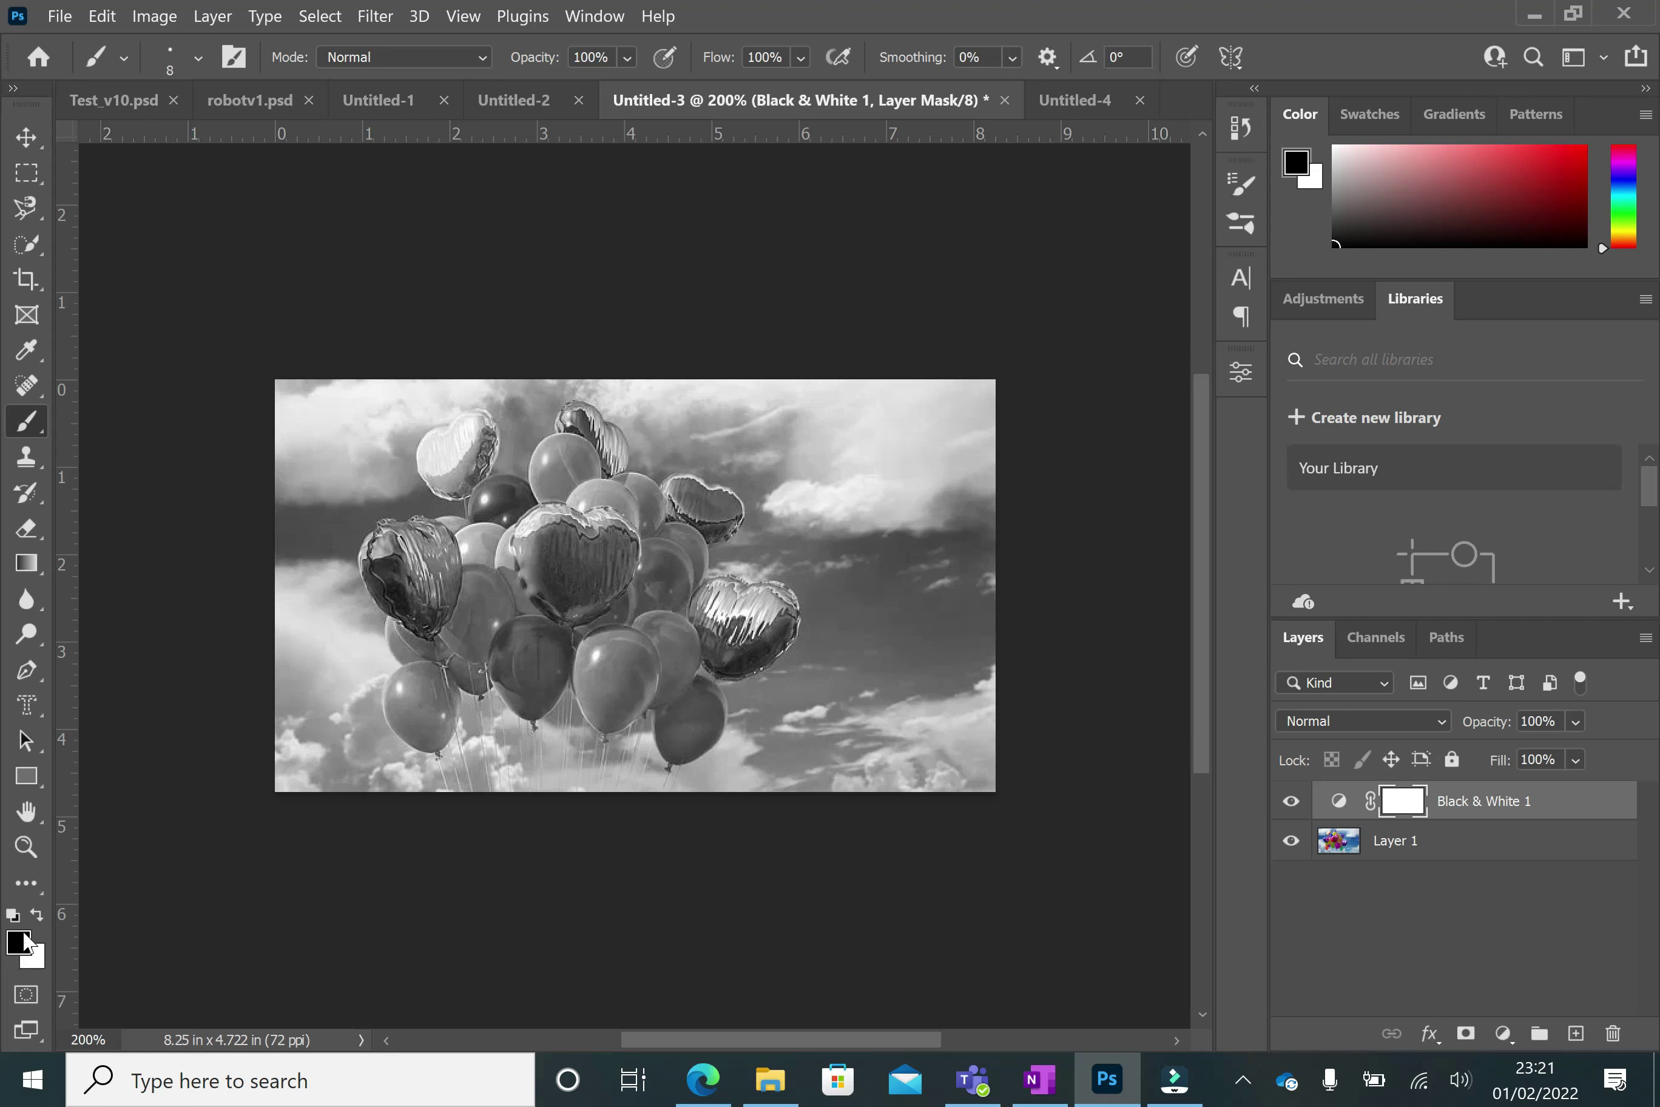
Step: Zoom to 400% and paint black on the mask to reveal pink along the heart balloon
left_click(39, 913)
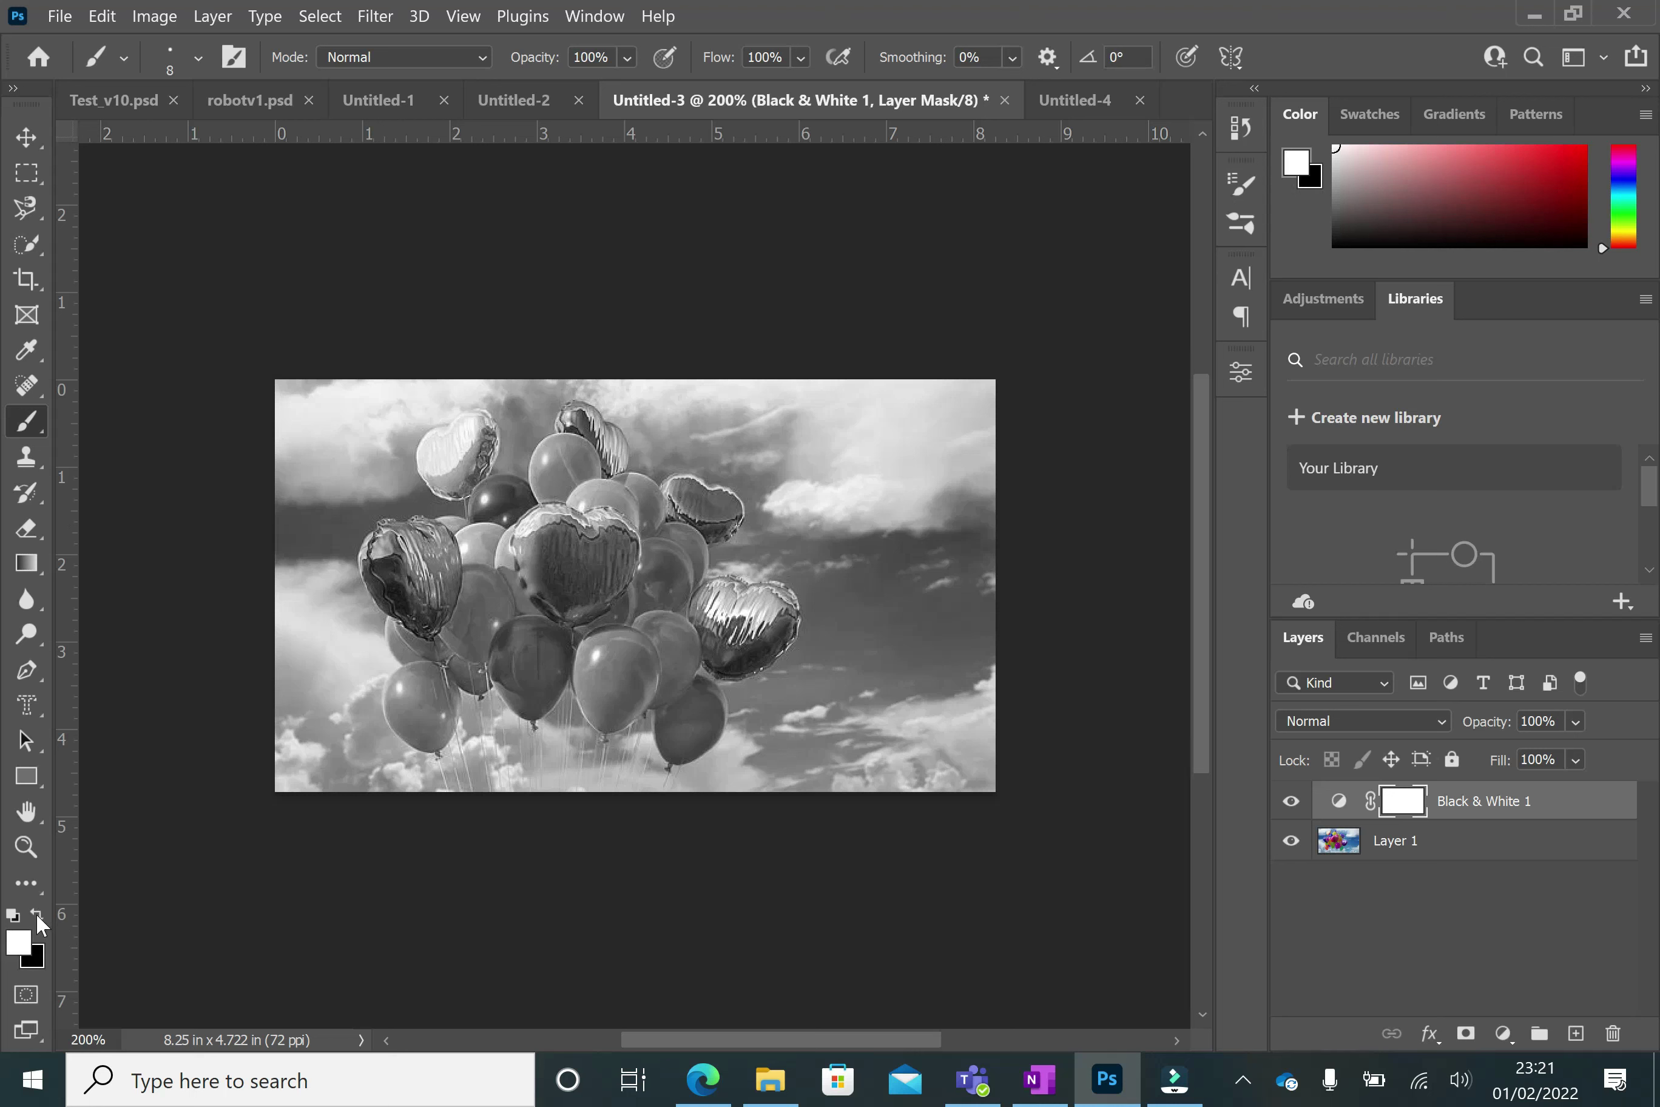
left_click(37, 913)
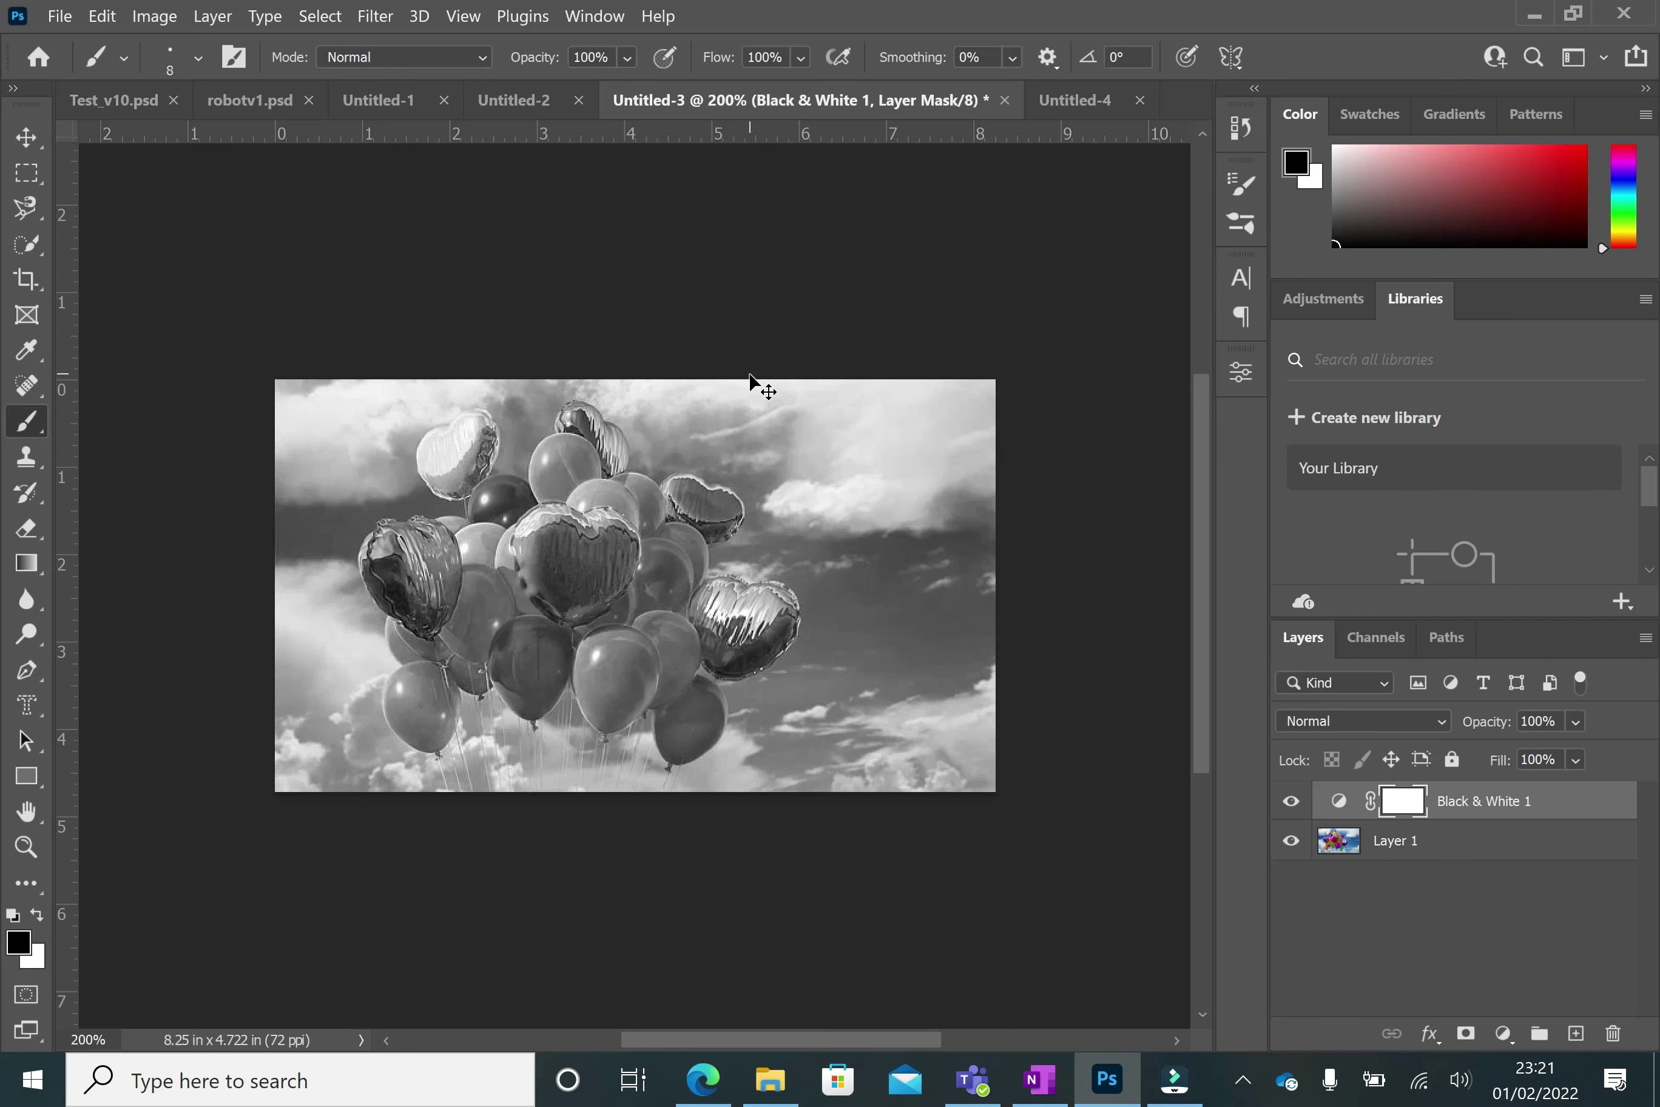
key("ctrl+plus")
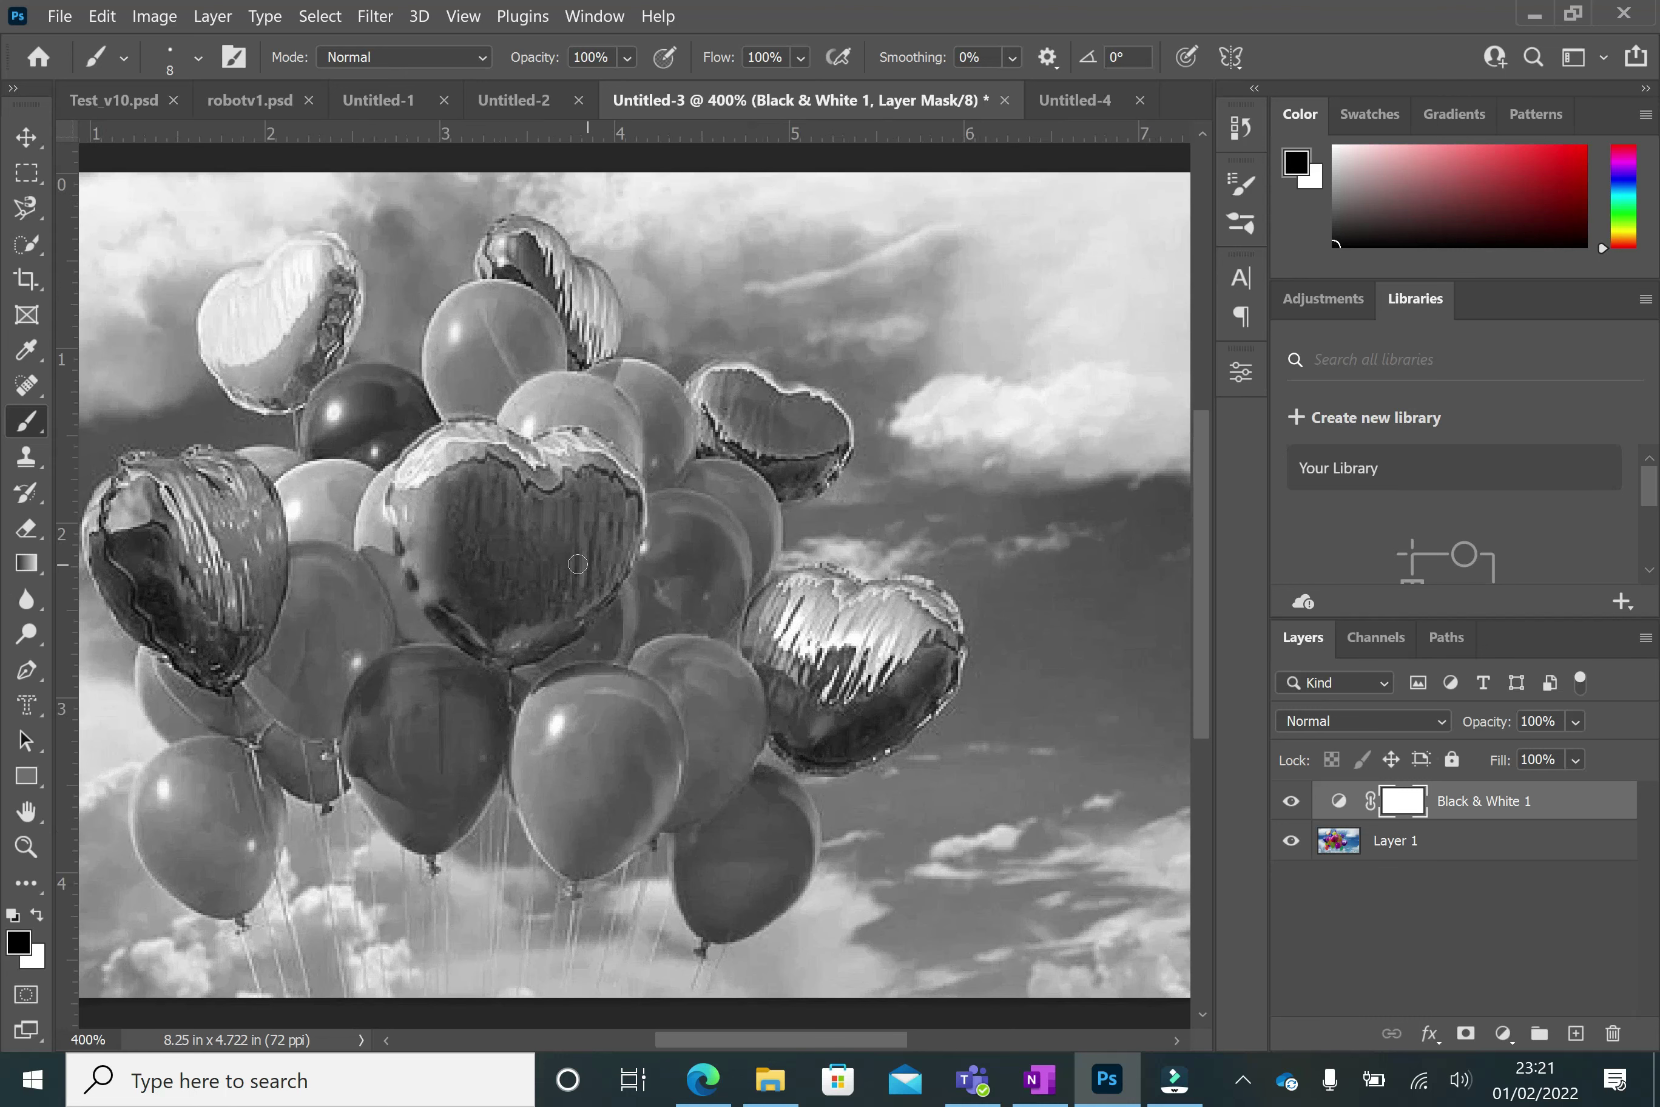
mouse_move(582, 518)
left_mouse_down()
mouse_move(560, 568)
mouse_move(588, 526)
mouse_move(580, 596)
mouse_move(621, 546)
mouse_move(597, 459)
mouse_move(568, 431)
mouse_move(534, 448)
mouse_move(466, 429)
mouse_move(416, 457)
mouse_move(401, 521)
mouse_move(440, 607)
mouse_move(498, 648)
mouse_move(568, 749)
left_mouse_up()
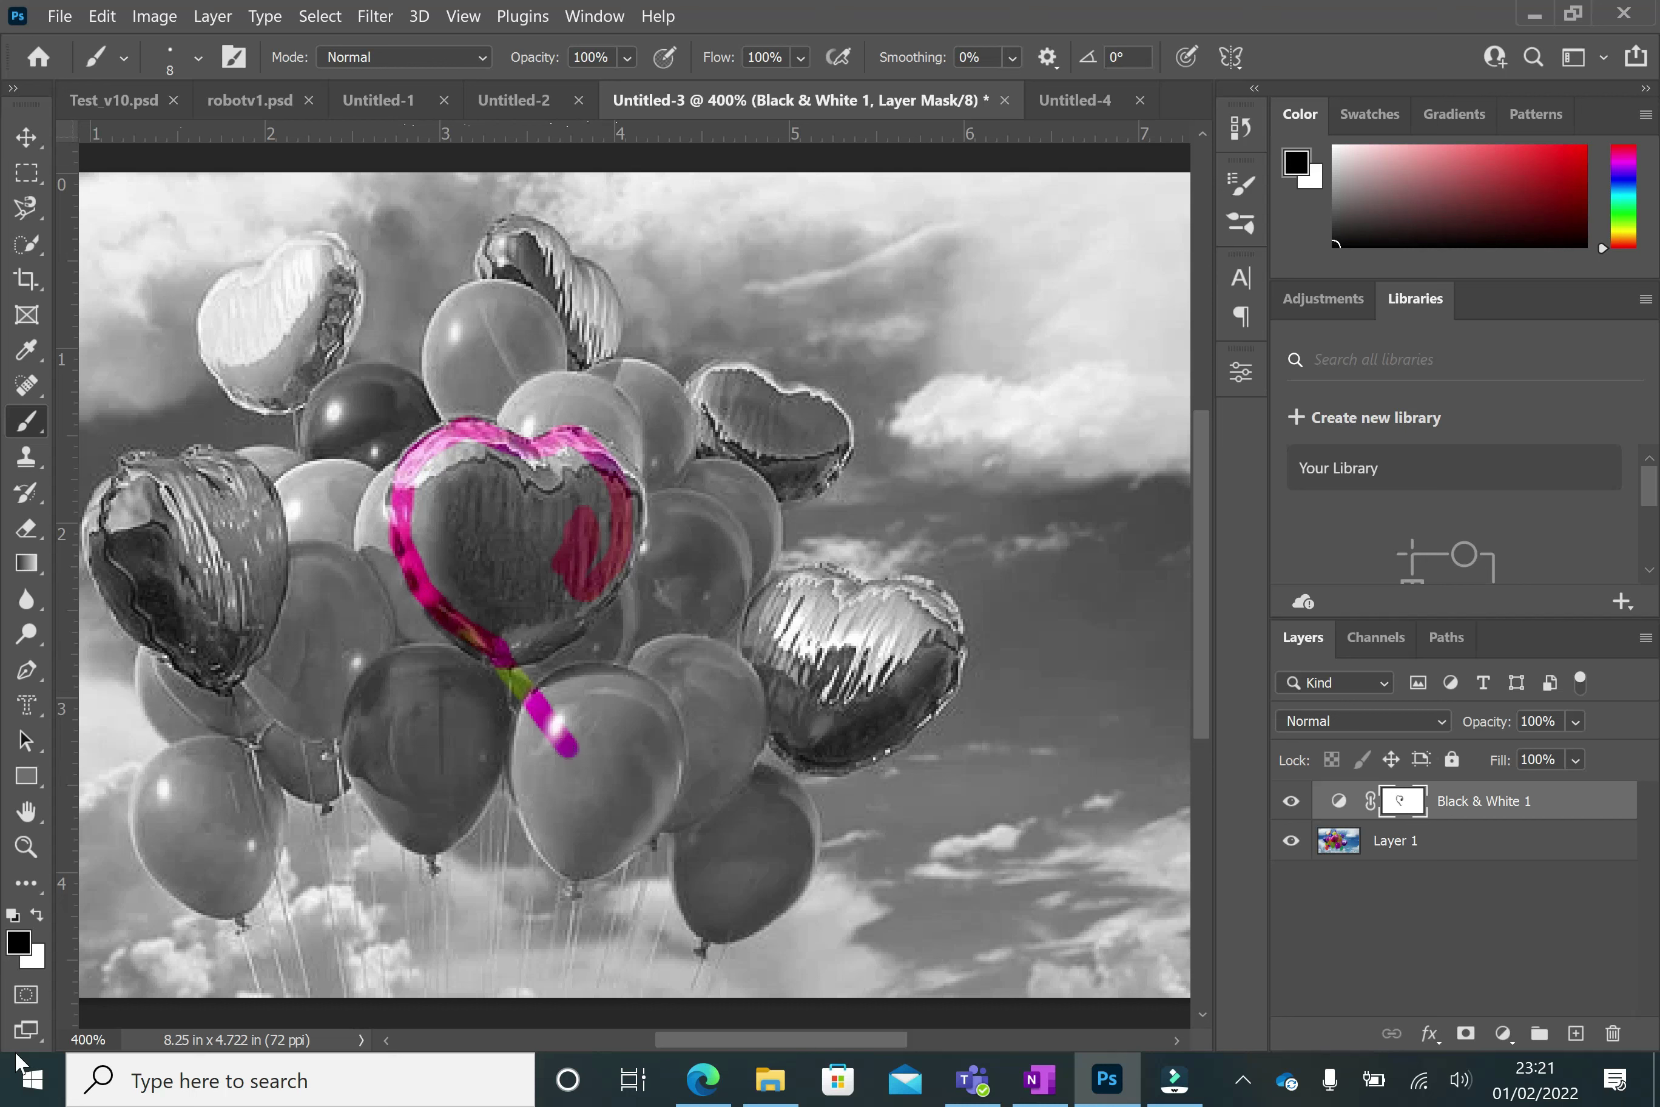
Step: Paint white over the stray pink below the heart, then reveal pink along its lower-right edge
left_click(33, 914)
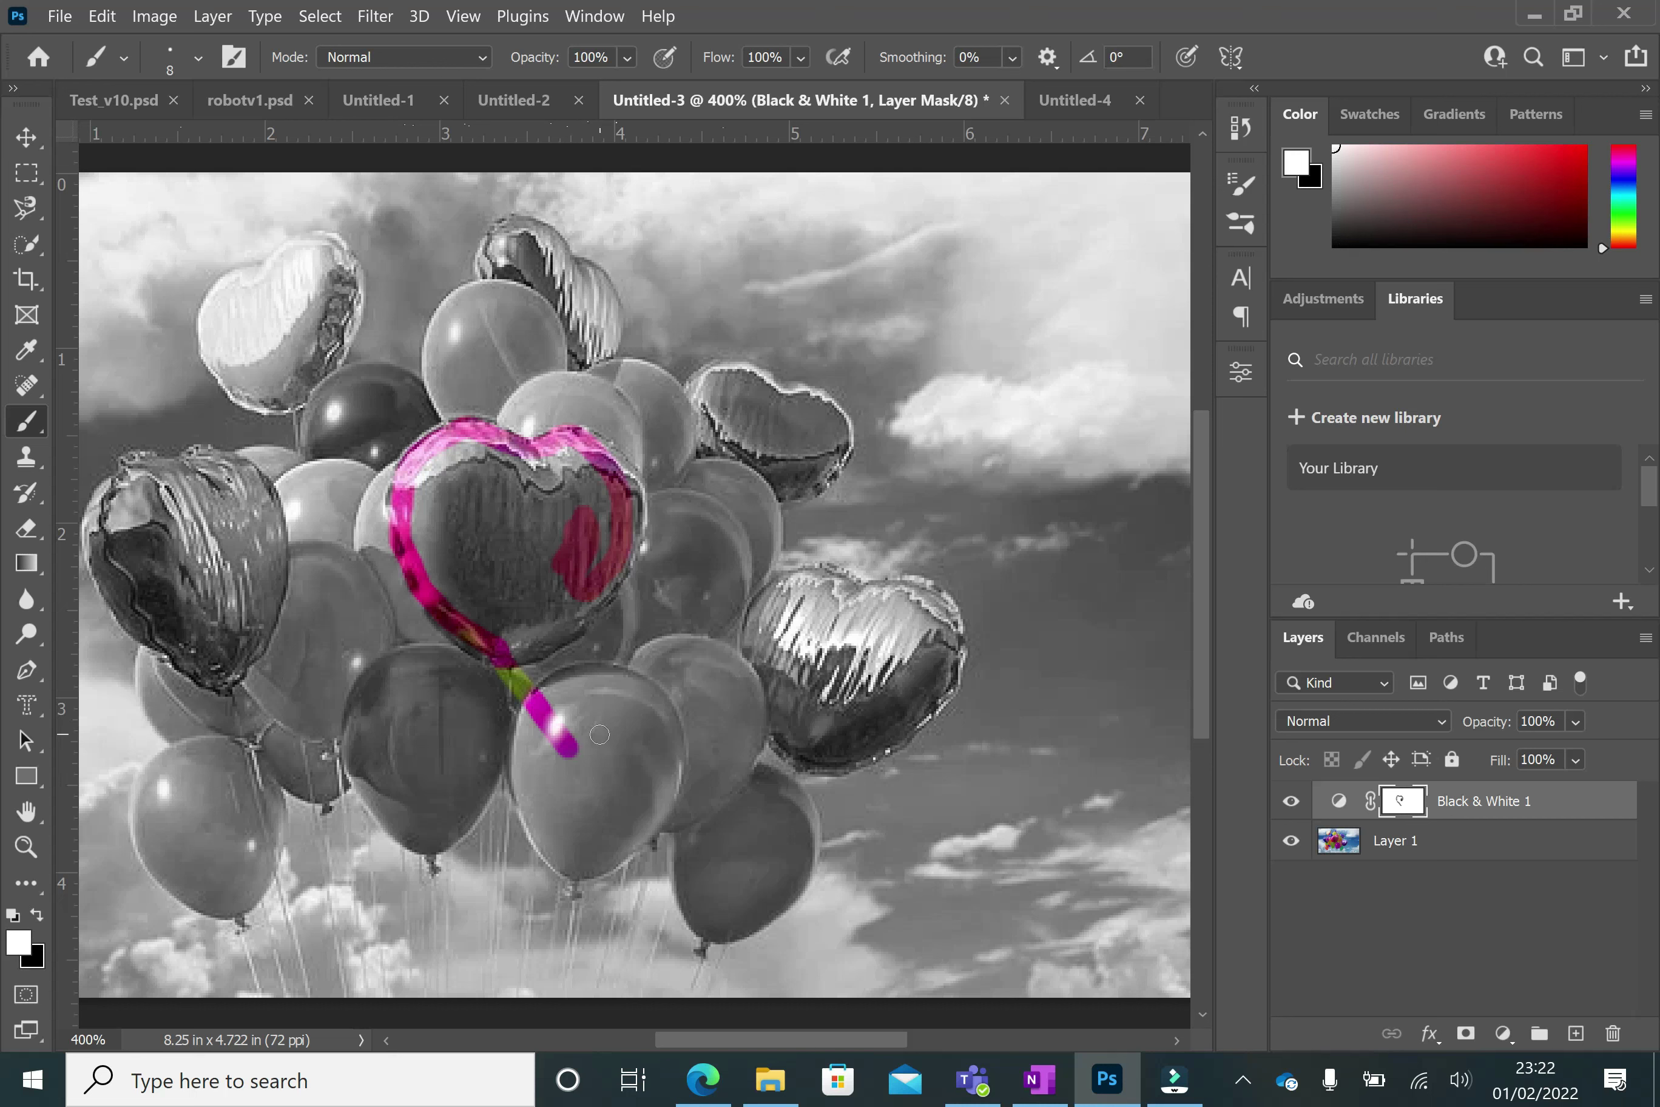
mouse_move(599, 734)
left_mouse_down()
mouse_move(579, 753)
mouse_move(509, 684)
mouse_move(533, 674)
mouse_move(535, 694)
left_mouse_up()
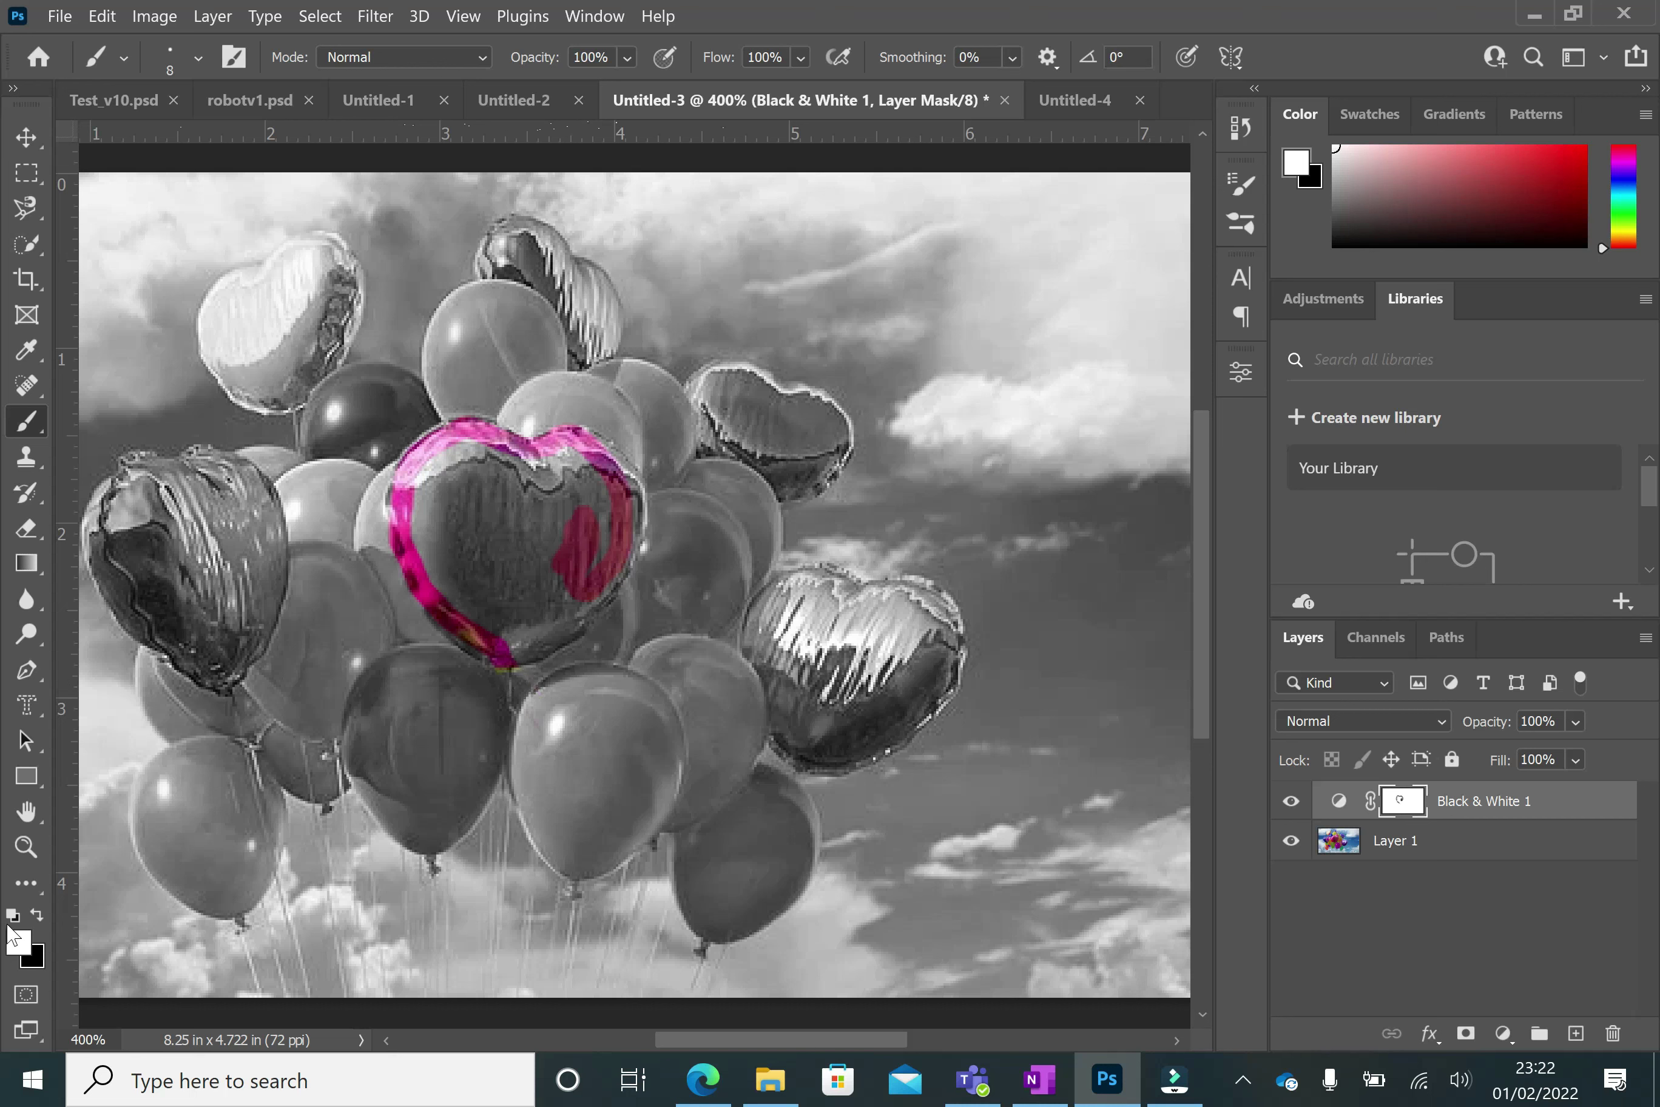
left_click(36, 916)
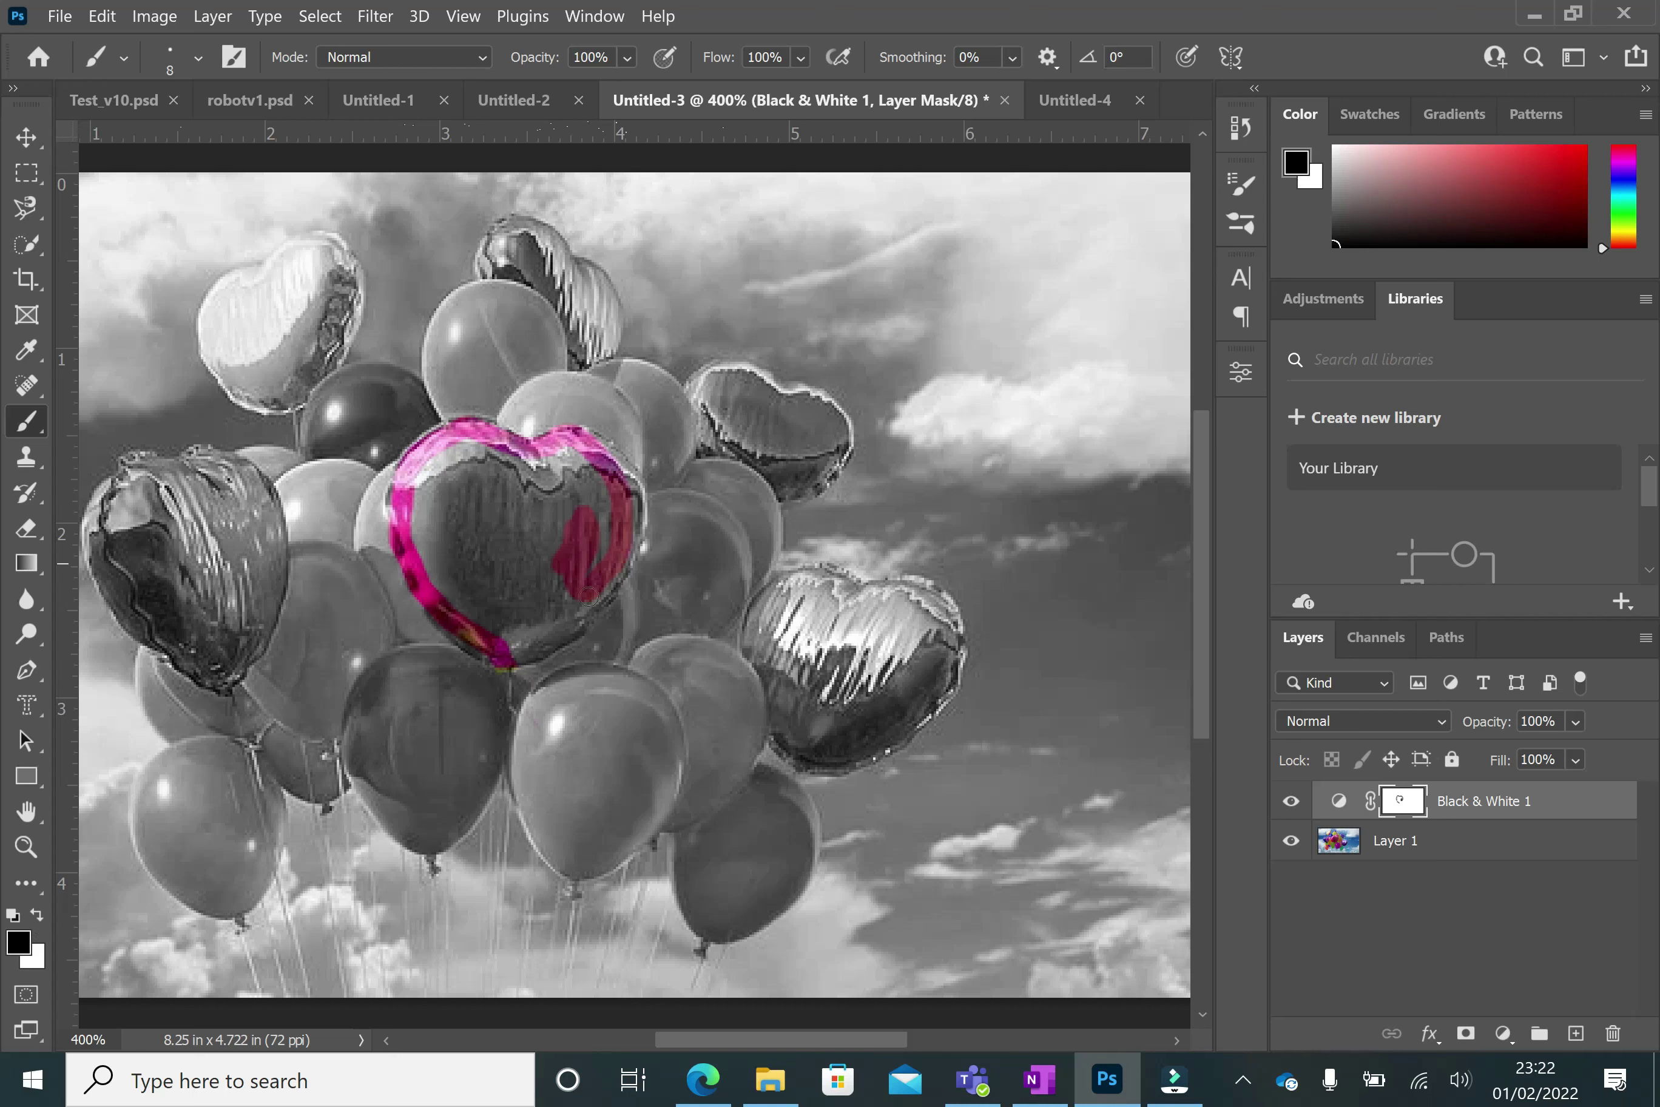
mouse_move(504, 654)
left_mouse_down()
mouse_move(605, 577)
mouse_move(626, 520)
mouse_move(616, 480)
left_mouse_up()
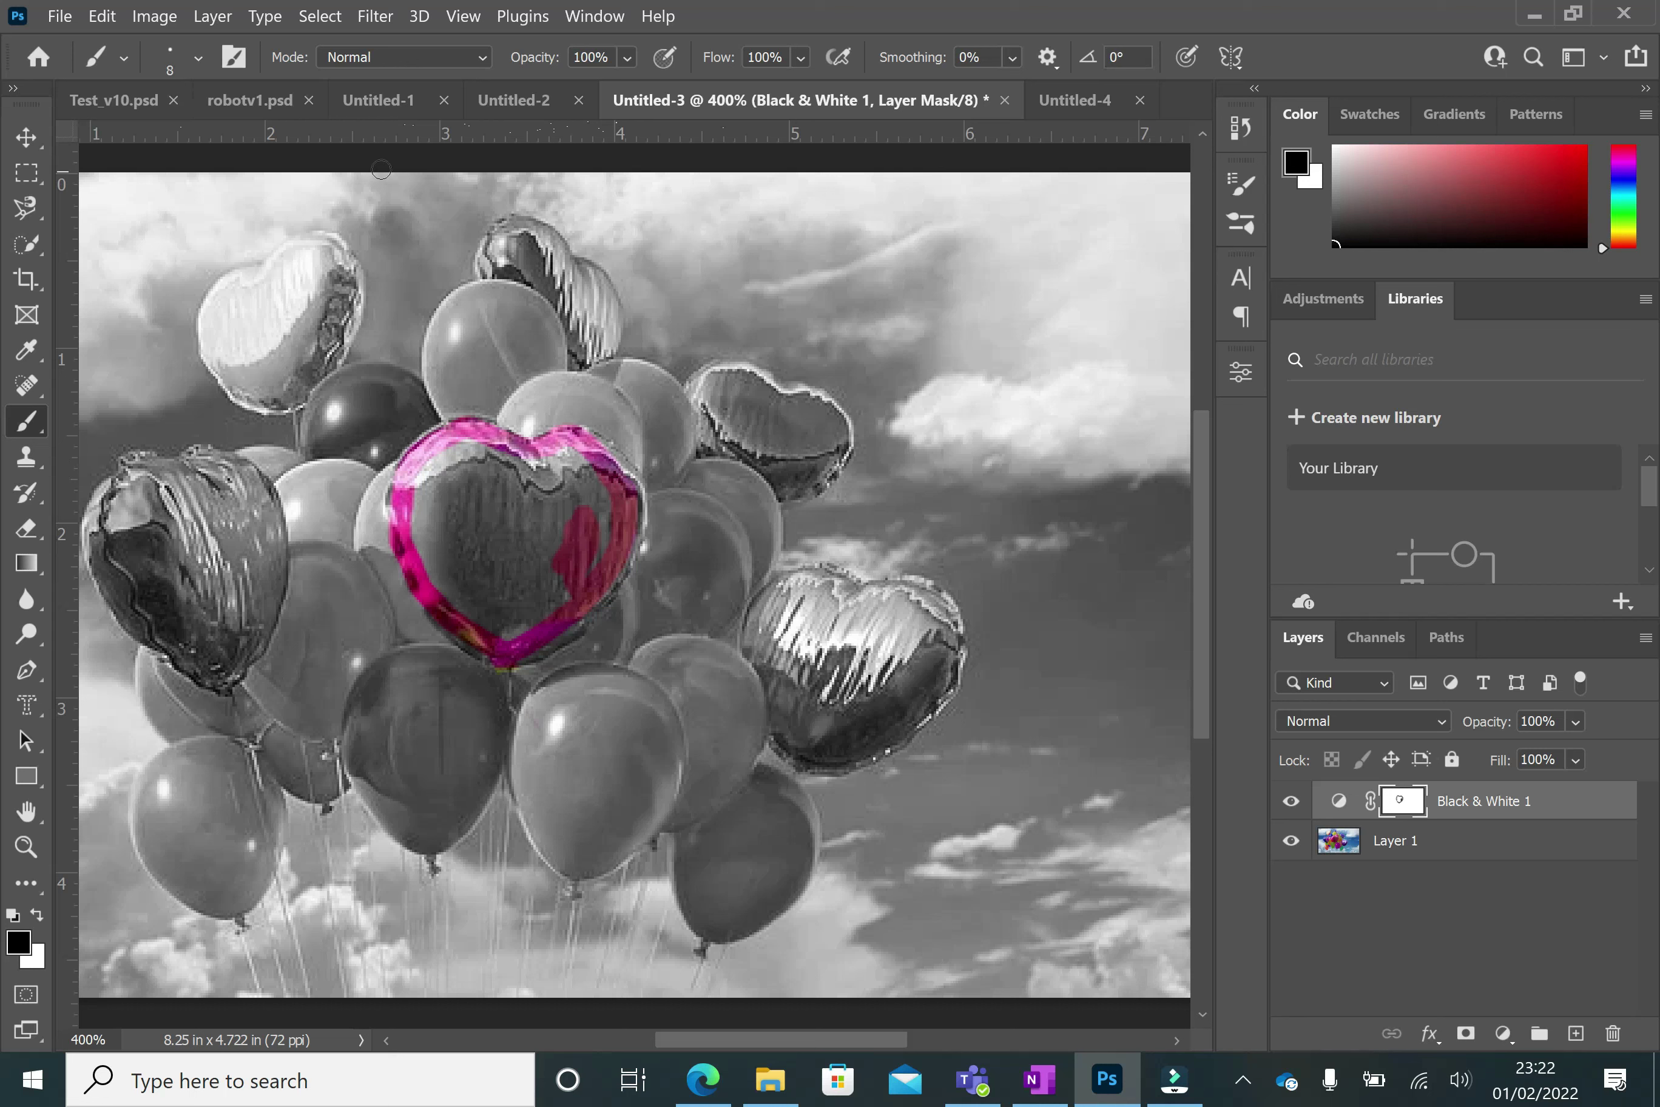
Step: Enlarge the brush to 14 px and paint the rest of the heart balloon back to pink
left_click(196, 57)
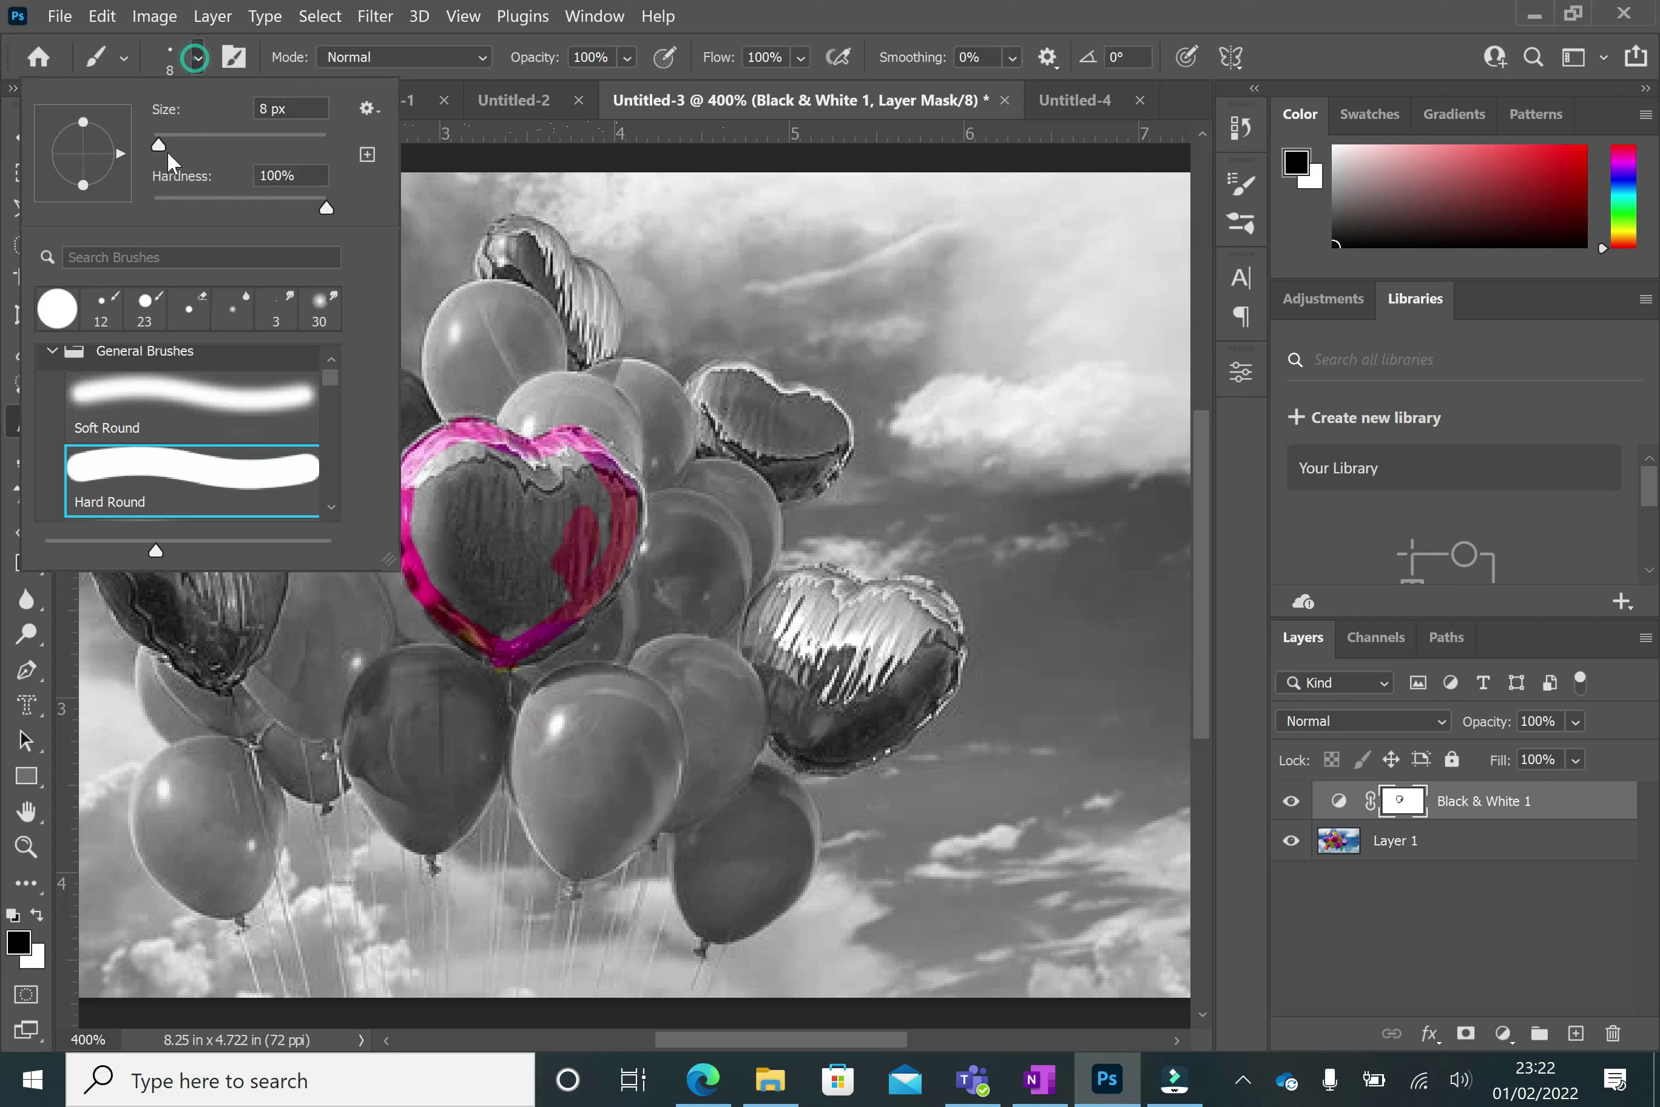
left_click_drag(164, 149, 166, 150)
left_click(468, 492)
mouse_move(475, 508)
left_mouse_down()
mouse_move(435, 463)
mouse_move(423, 535)
mouse_move(500, 631)
mouse_move(451, 448)
mouse_move(484, 449)
mouse_move(511, 492)
mouse_move(494, 531)
mouse_move(458, 461)
mouse_move(480, 491)
mouse_move(466, 539)
mouse_move(496, 591)
mouse_move(442, 530)
mouse_move(505, 609)
mouse_move(569, 586)
mouse_move(585, 541)
mouse_move(525, 619)
mouse_move(606, 538)
mouse_move(581, 473)
mouse_move(542, 475)
mouse_move(511, 535)
mouse_move(561, 492)
mouse_move(512, 565)
mouse_move(604, 498)
left_mouse_up()
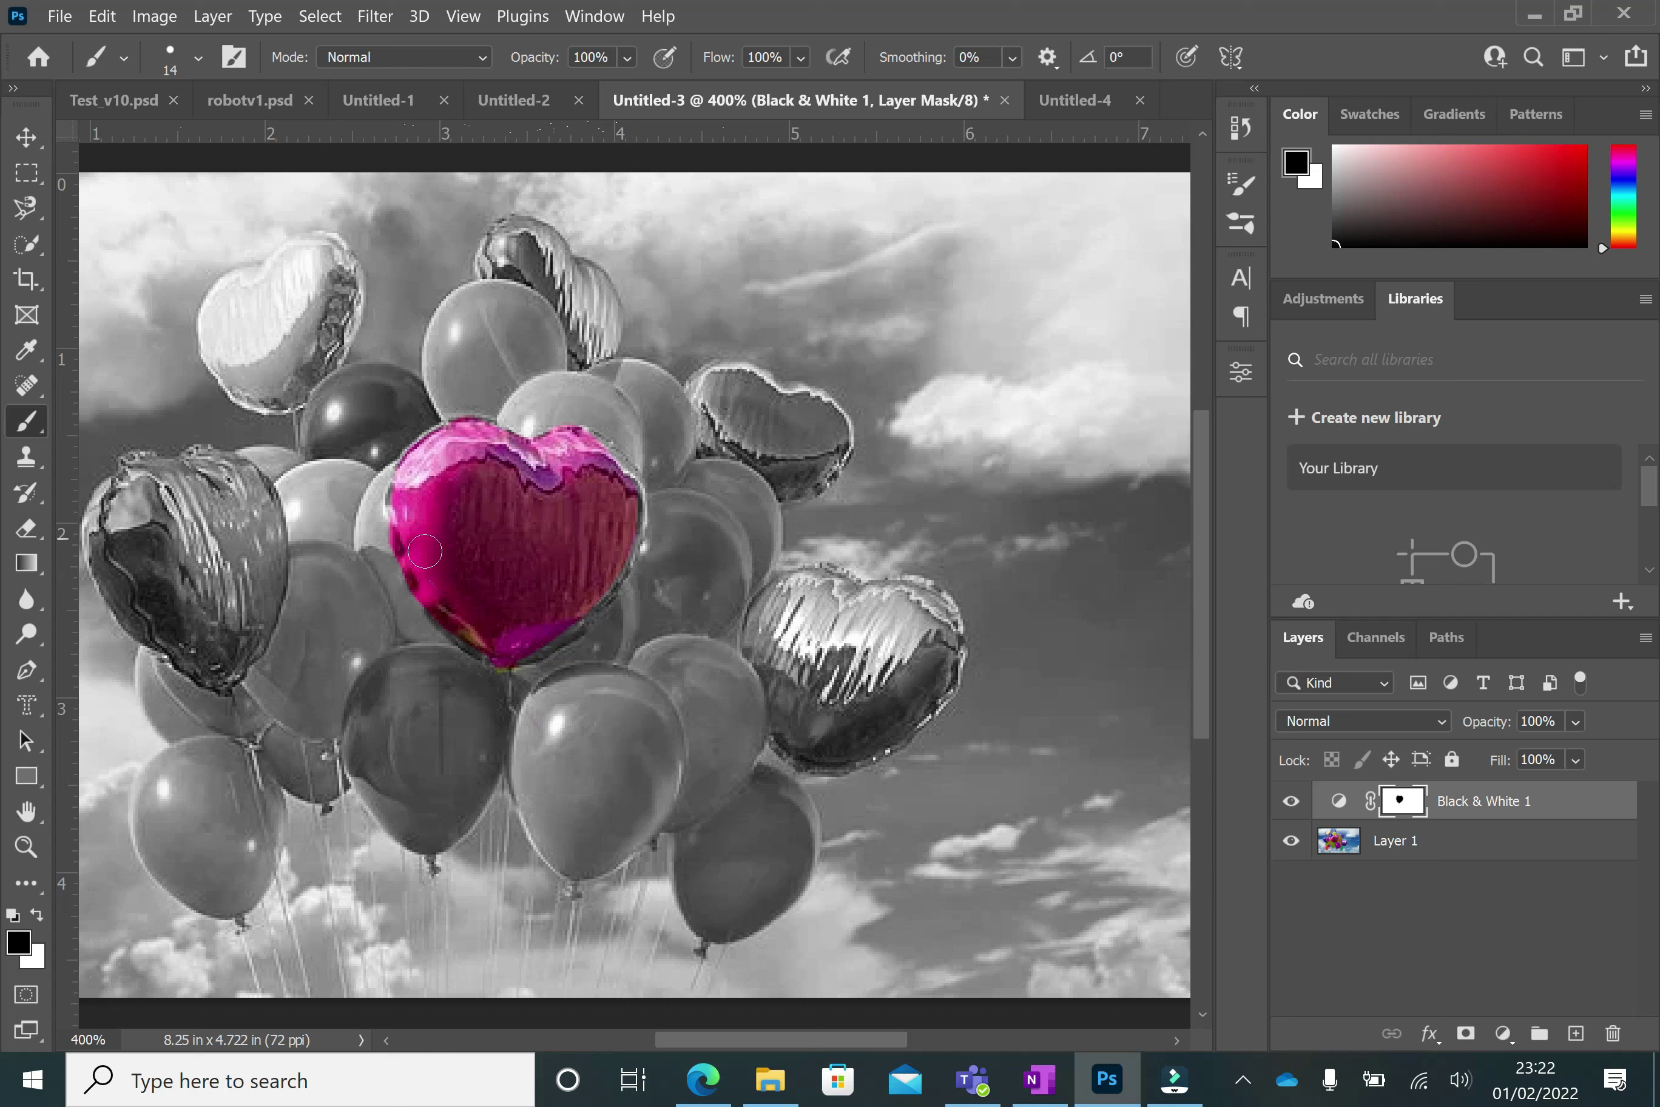
mouse_move(475, 622)
left_mouse_down()
mouse_move(508, 646)
mouse_move(589, 603)
mouse_move(626, 525)
left_mouse_up()
key("ctrl+minus")
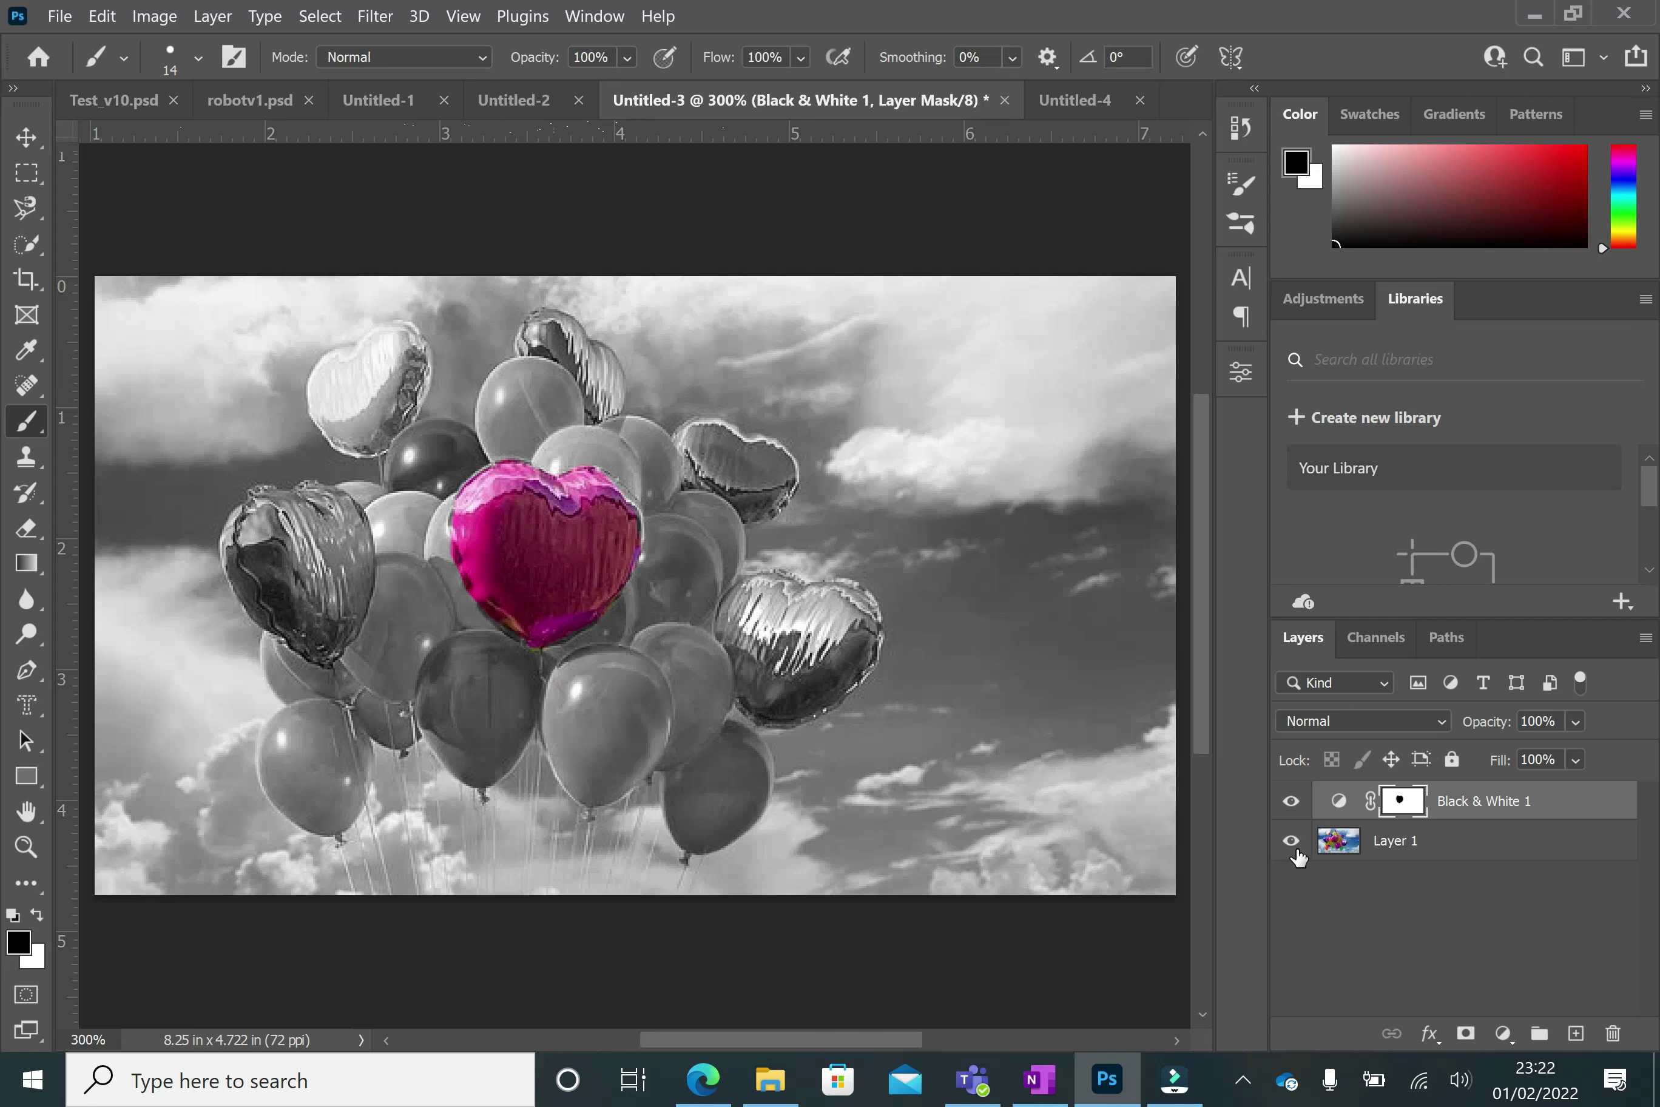
Step: Compare against the original colours, then reveal the top yellow balloon's colour on the mask
left_click(1291, 802)
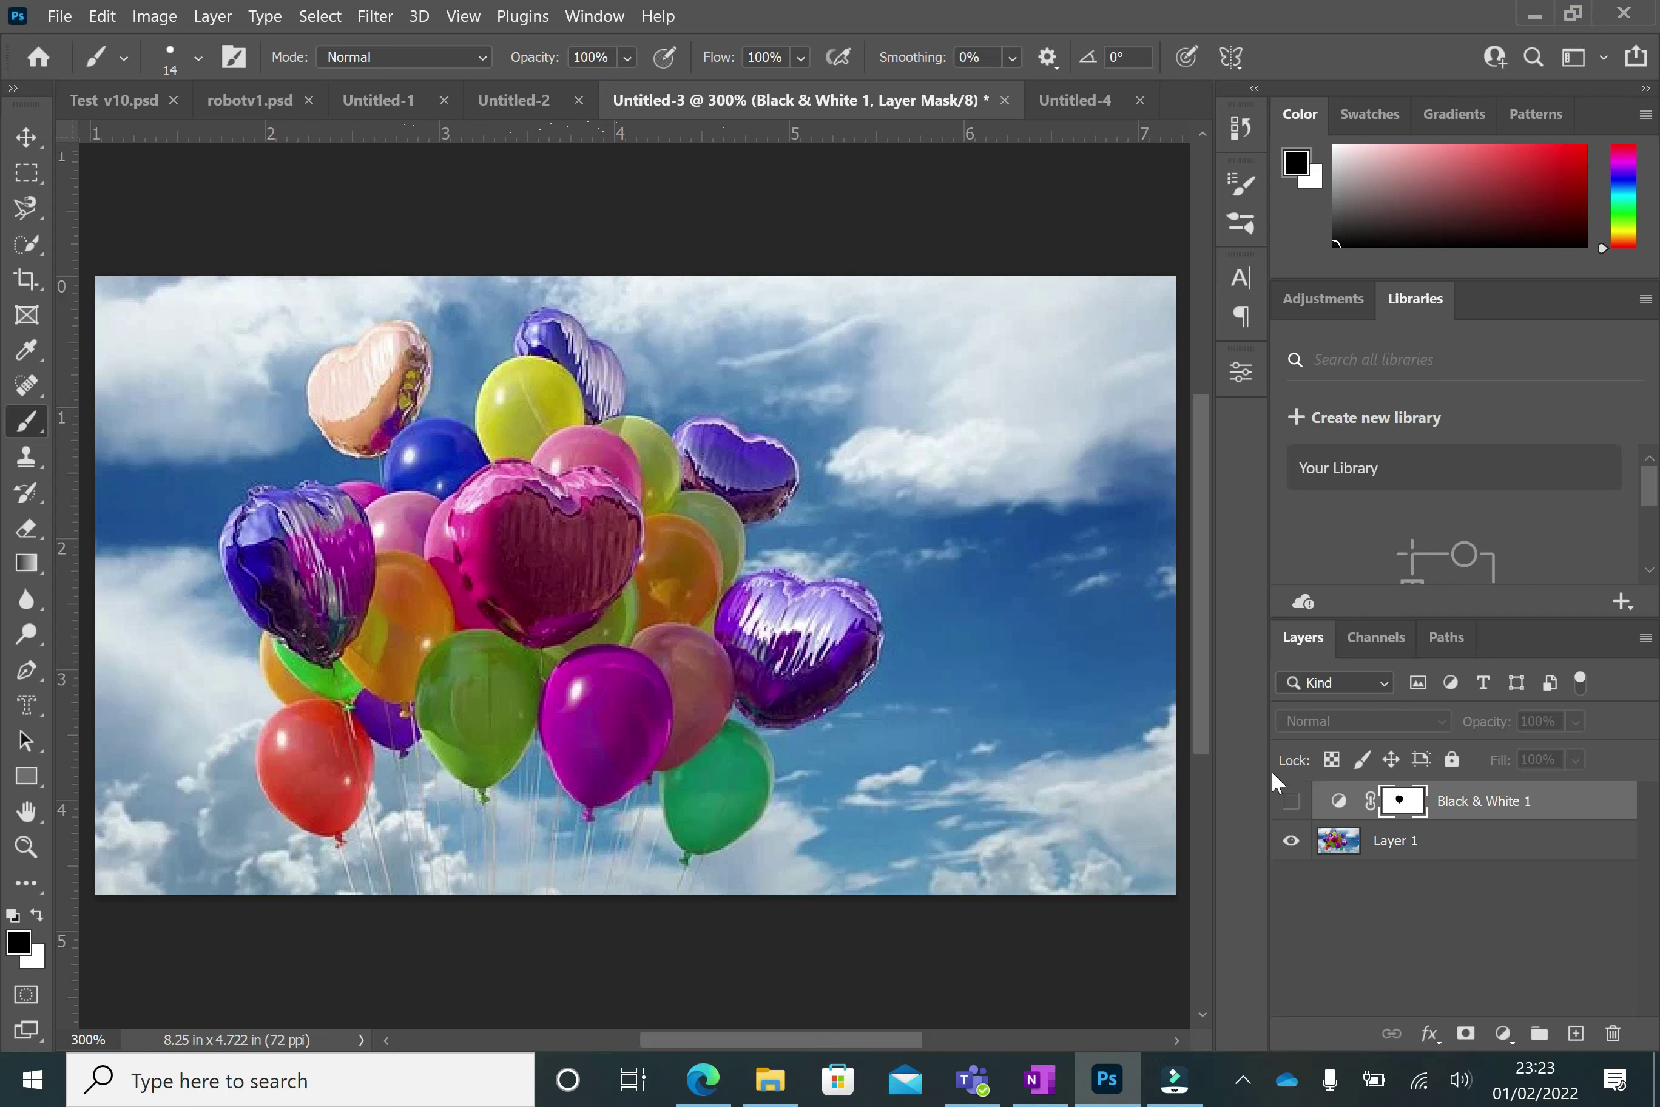
left_click(1291, 801)
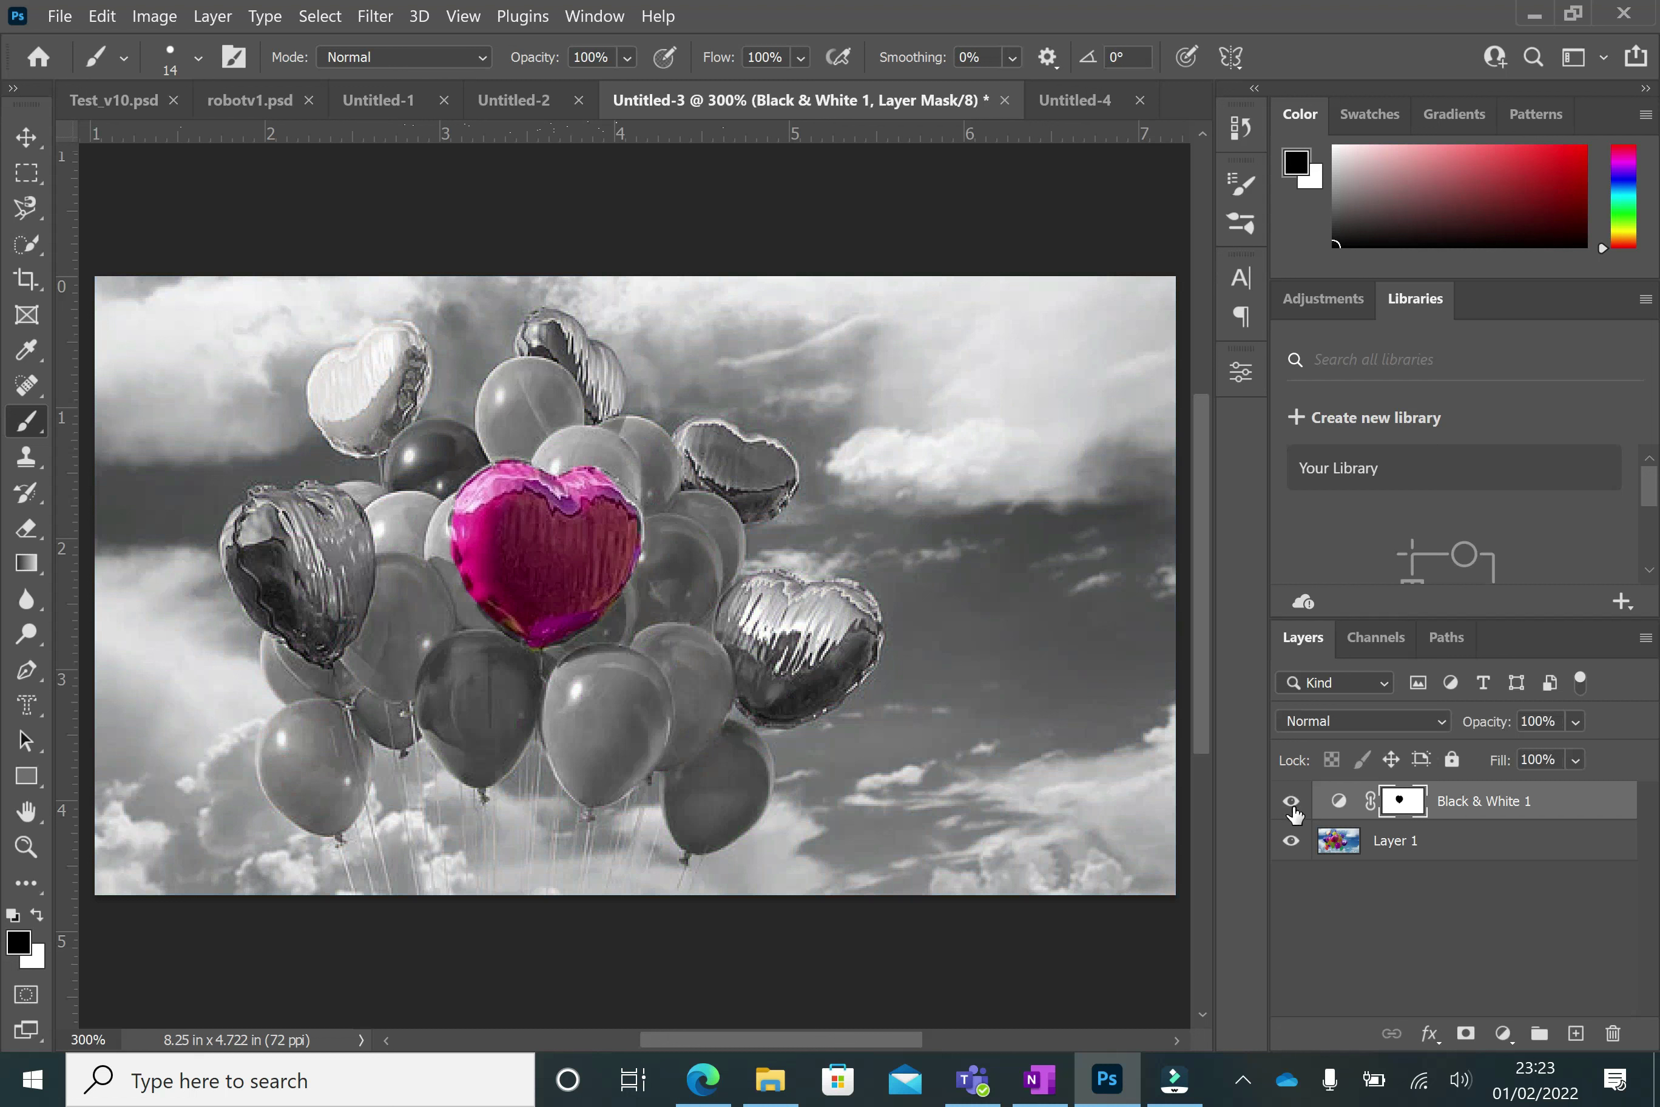
left_click(1292, 801)
left_click(1291, 801)
mouse_move(504, 378)
left_mouse_down()
mouse_move(506, 448)
mouse_move(580, 410)
mouse_move(521, 367)
mouse_move(500, 400)
mouse_move(512, 432)
mouse_move(545, 373)
mouse_move(536, 419)
left_mouse_up()
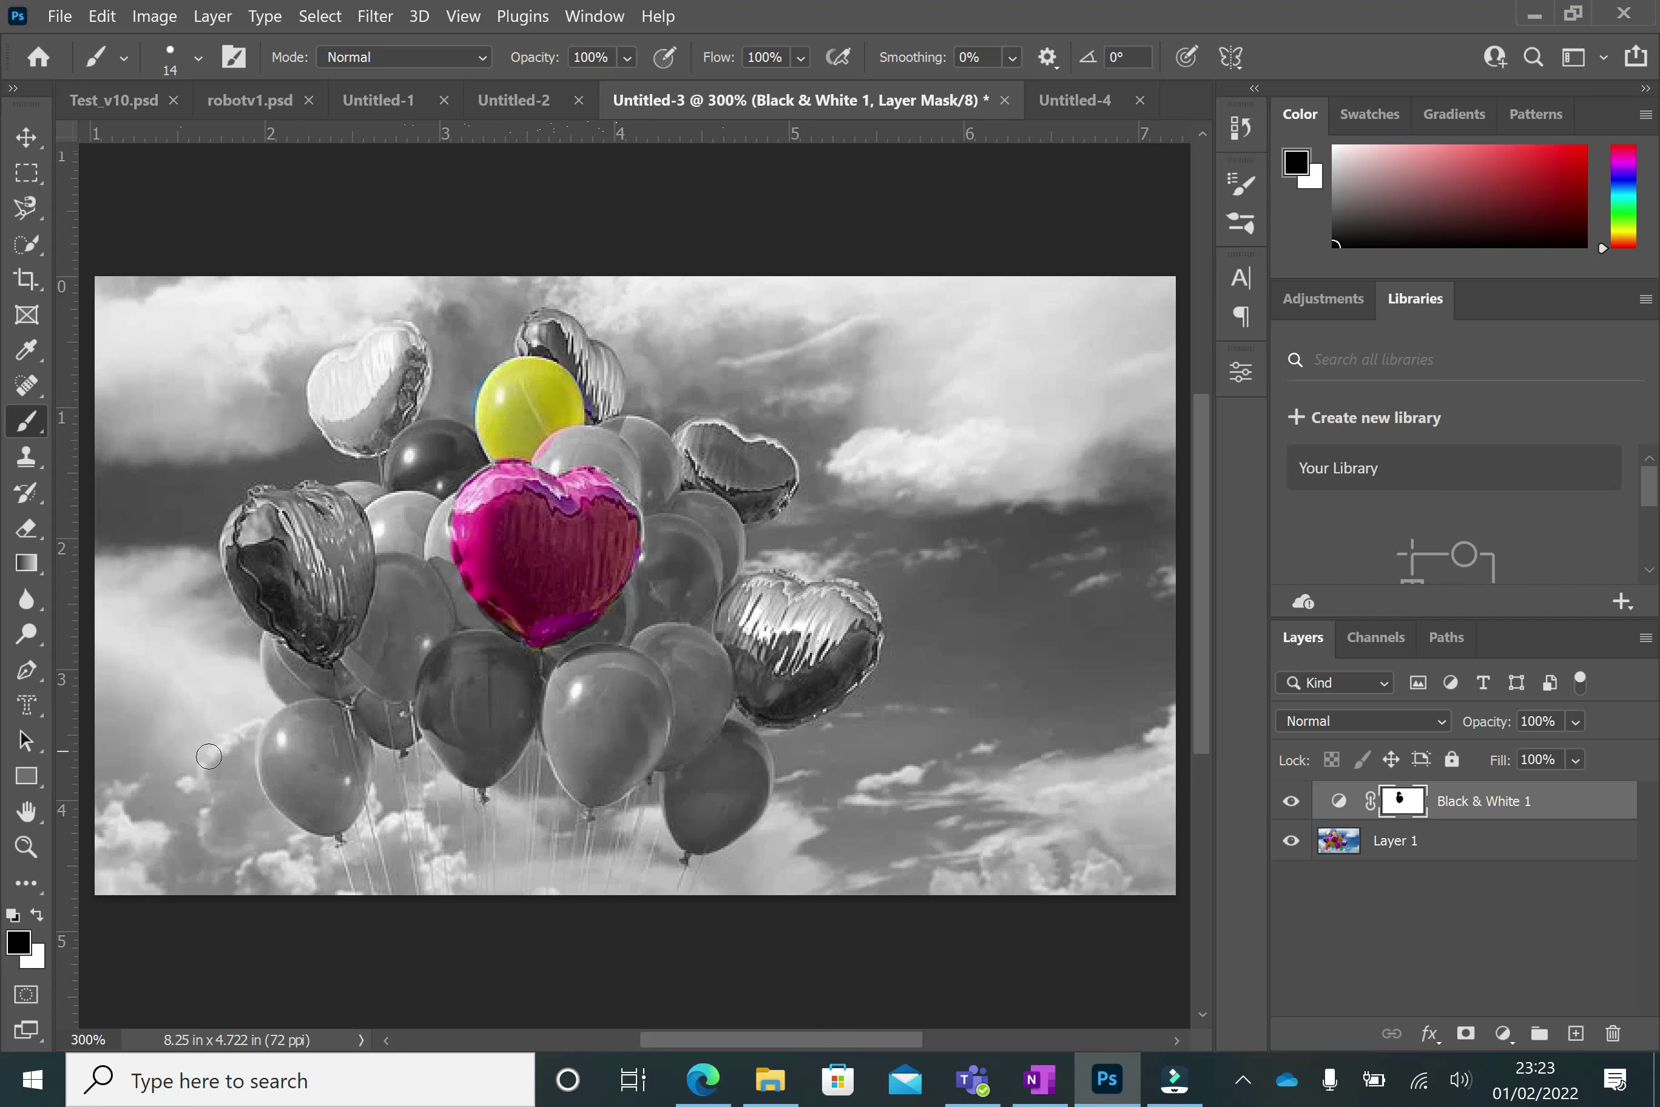
left_click(36, 915)
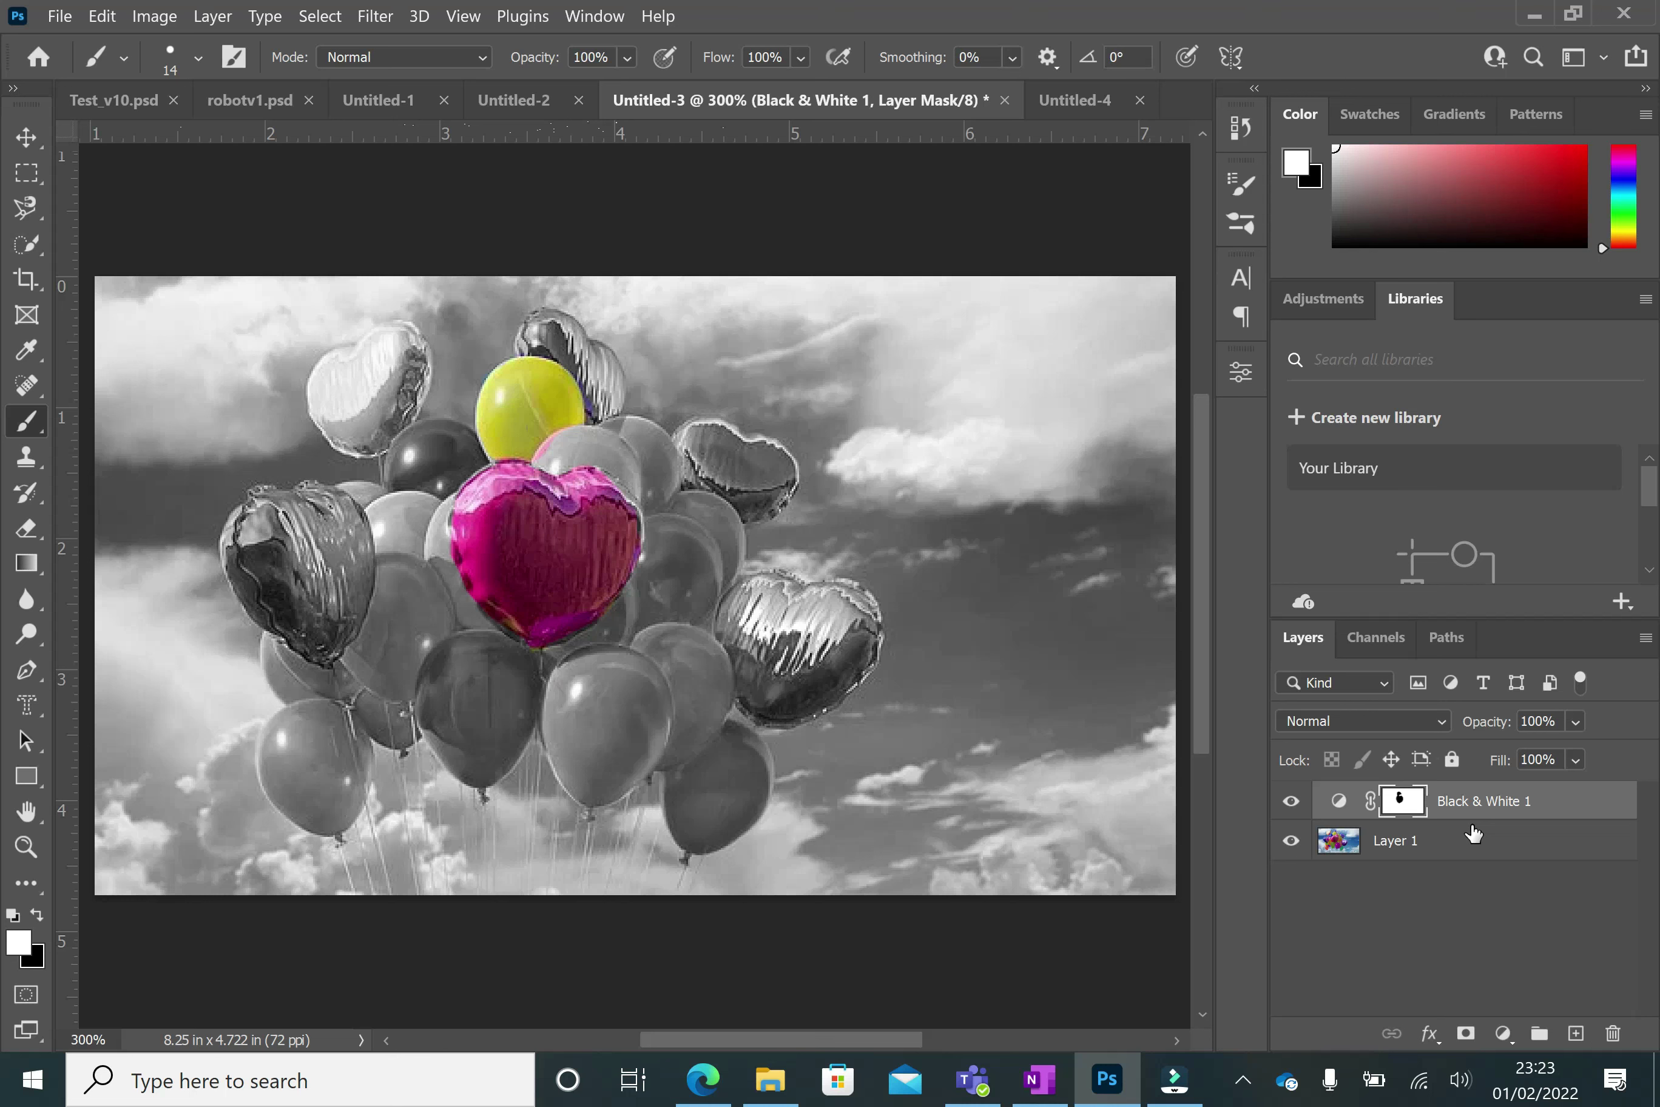
Step: Add a Black & White adjustment layer to the Untitled-2 sparkler document
left_click(524, 97)
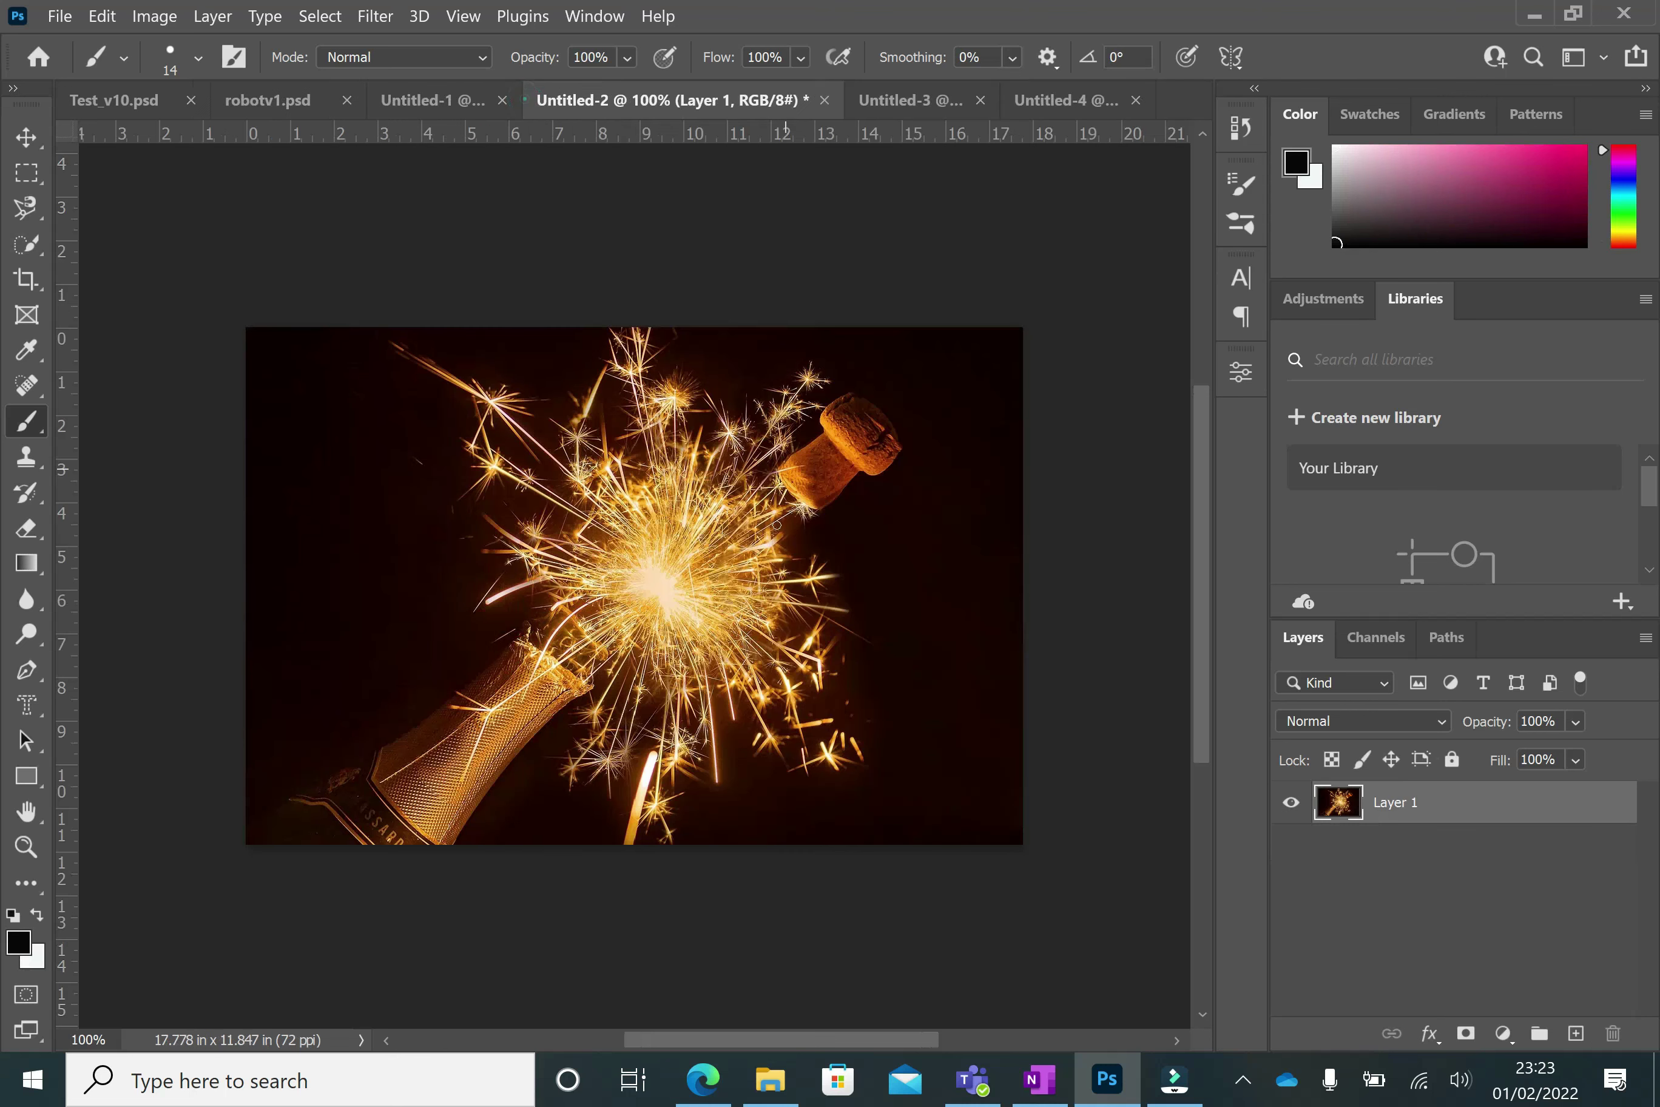
left_click(1503, 1034)
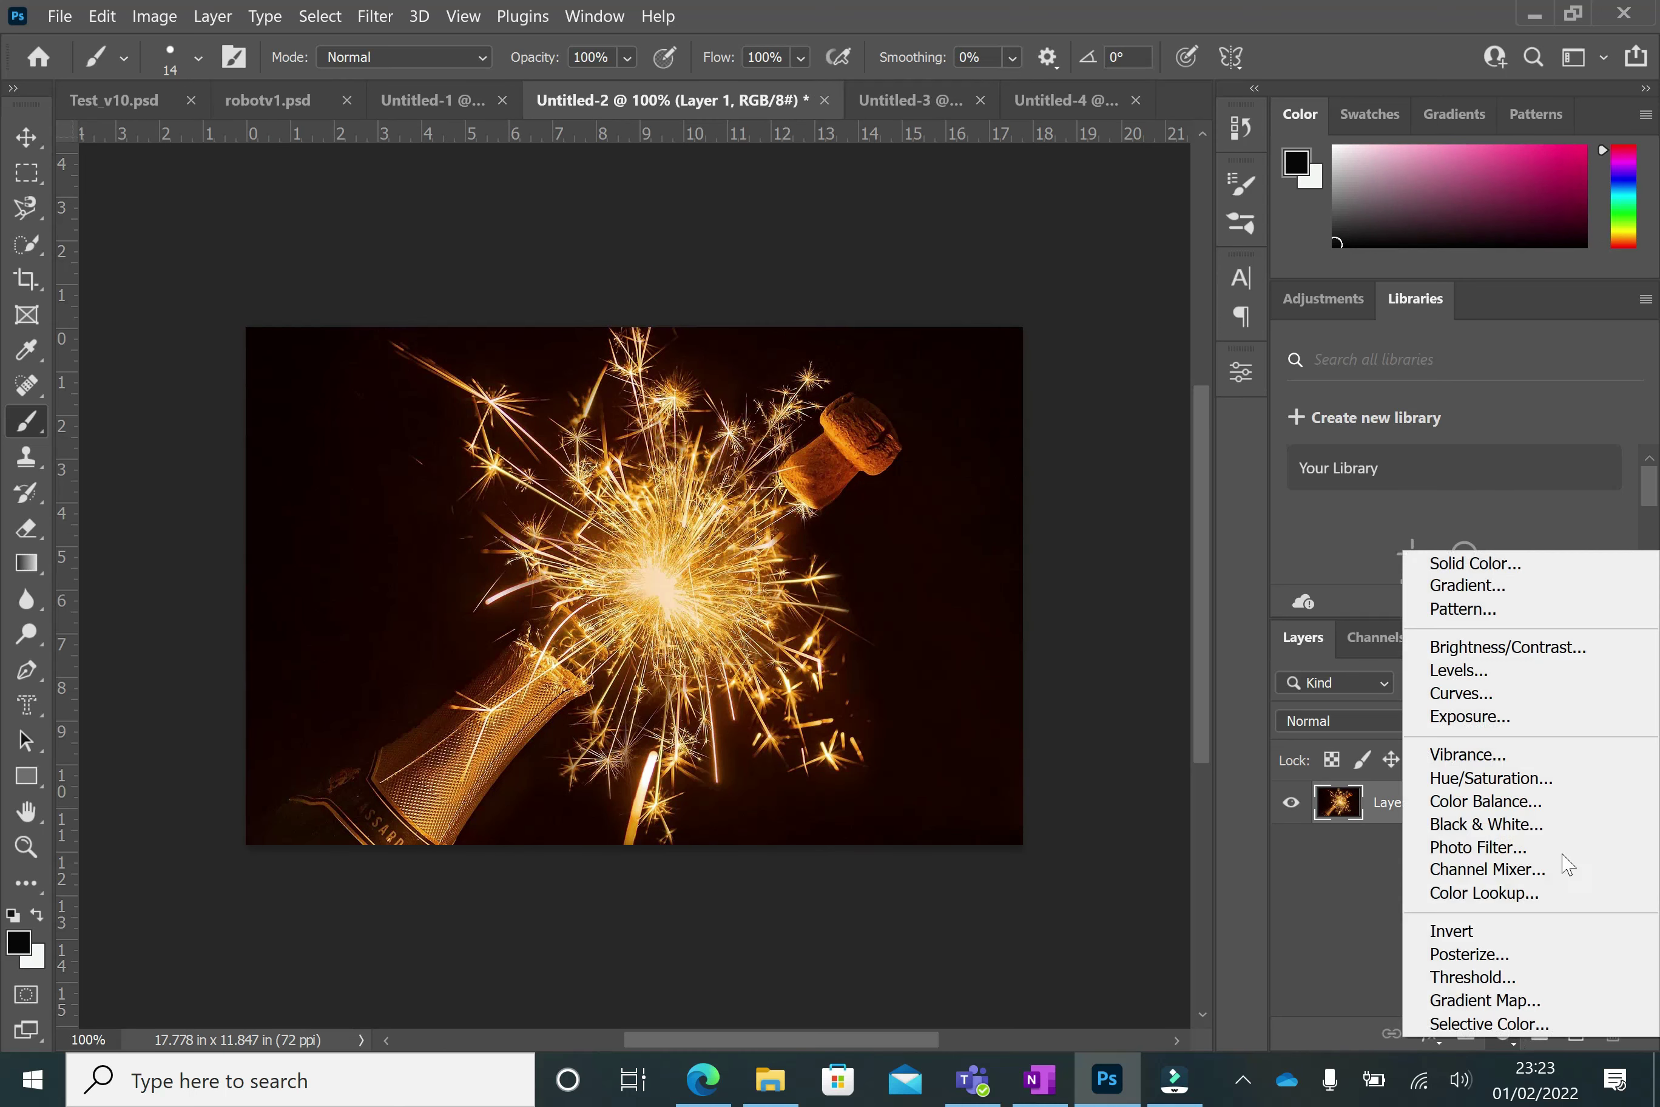
left_click(1554, 828)
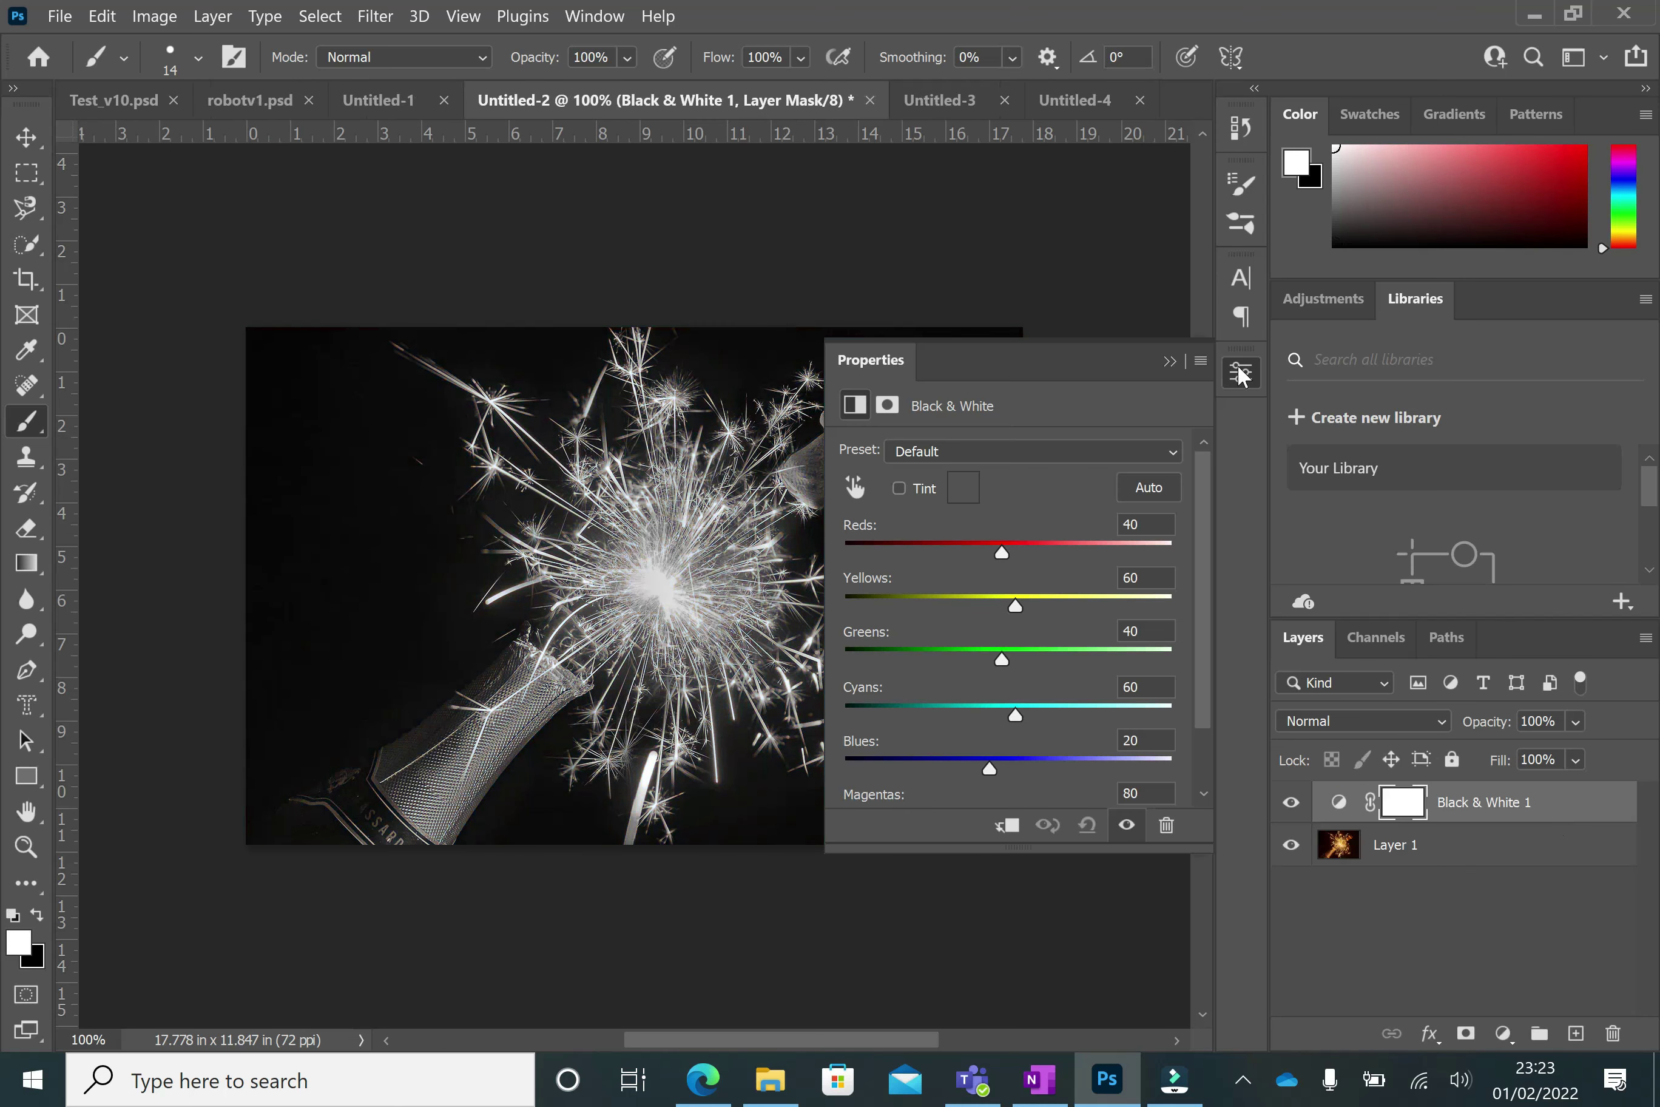
left_click(1178, 365)
Step: Select the ordinary Brush tool with black as the foreground colour
right_click(32, 418)
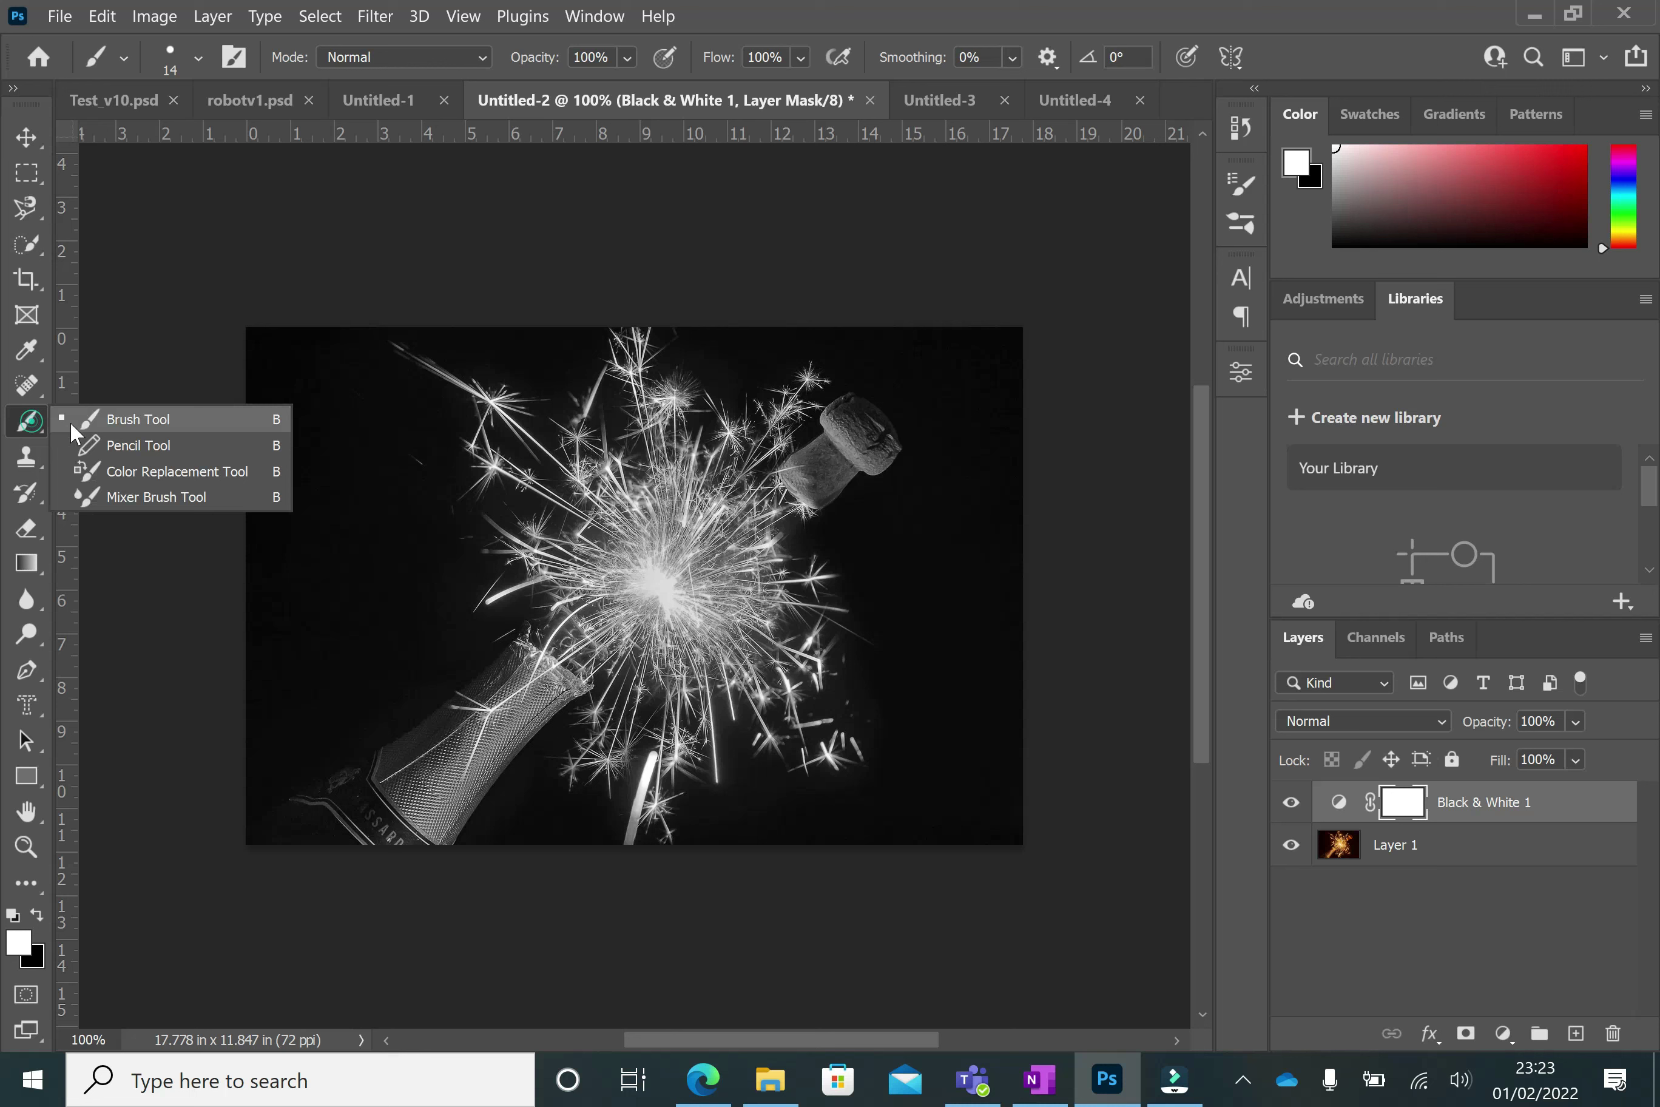
left_click(129, 471)
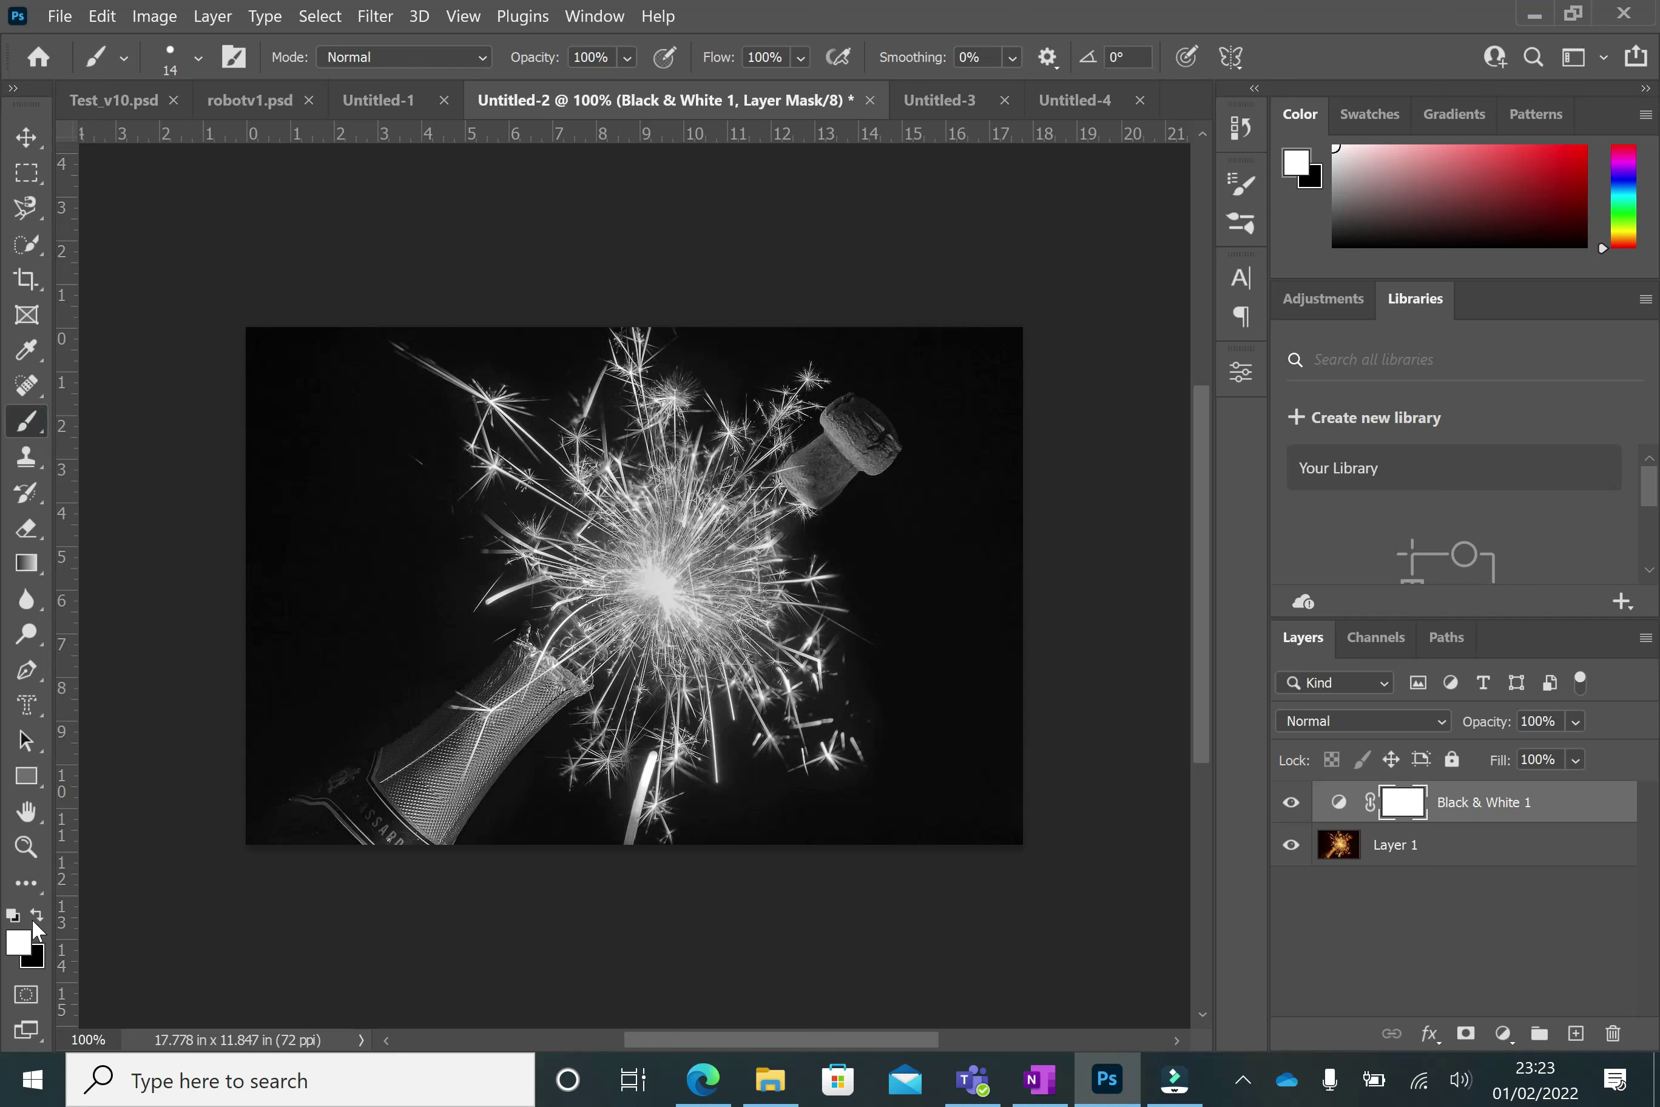
left_click(36, 917)
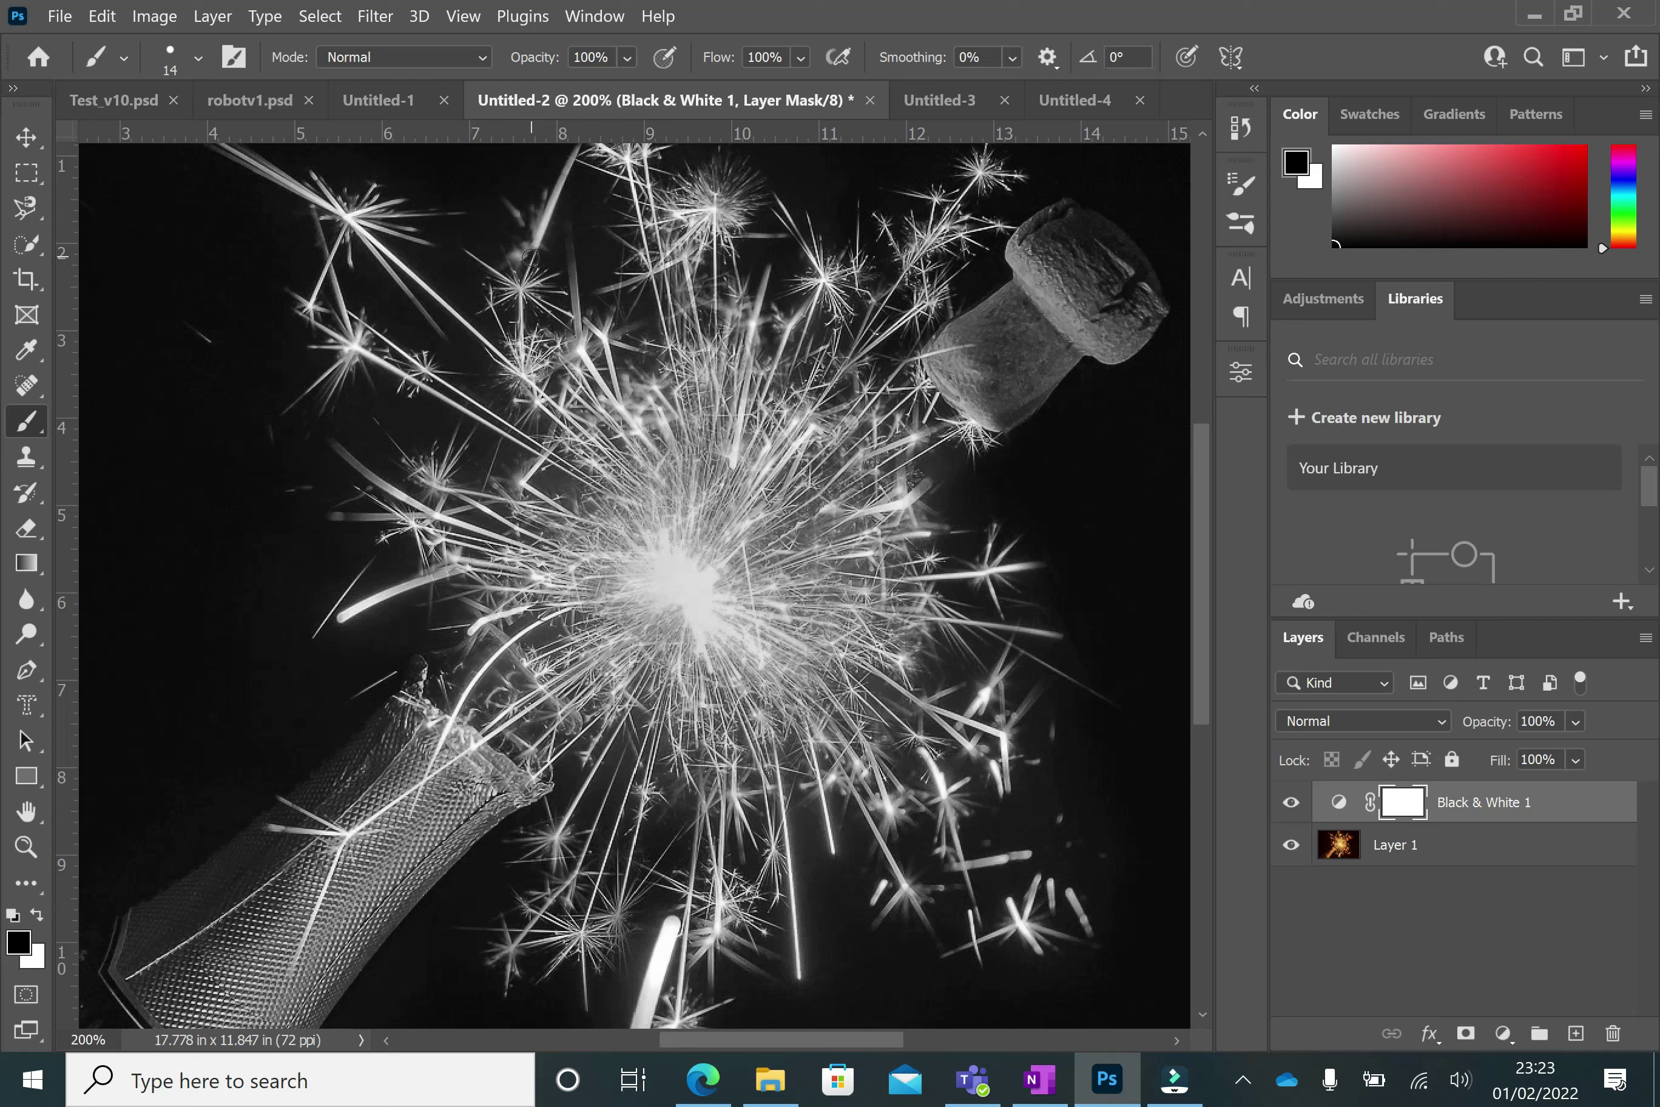
Step: Paint colour into the sparkler centre, then undo that stroke
mouse_move(672, 546)
left_mouse_down()
mouse_move(672, 579)
mouse_move(681, 556)
mouse_move(712, 577)
mouse_move(682, 561)
mouse_move(674, 575)
mouse_move(691, 625)
mouse_move(690, 594)
mouse_move(689, 620)
mouse_move(640, 585)
mouse_move(683, 614)
mouse_move(602, 644)
mouse_move(611, 629)
mouse_move(525, 712)
mouse_move(404, 785)
left_mouse_up()
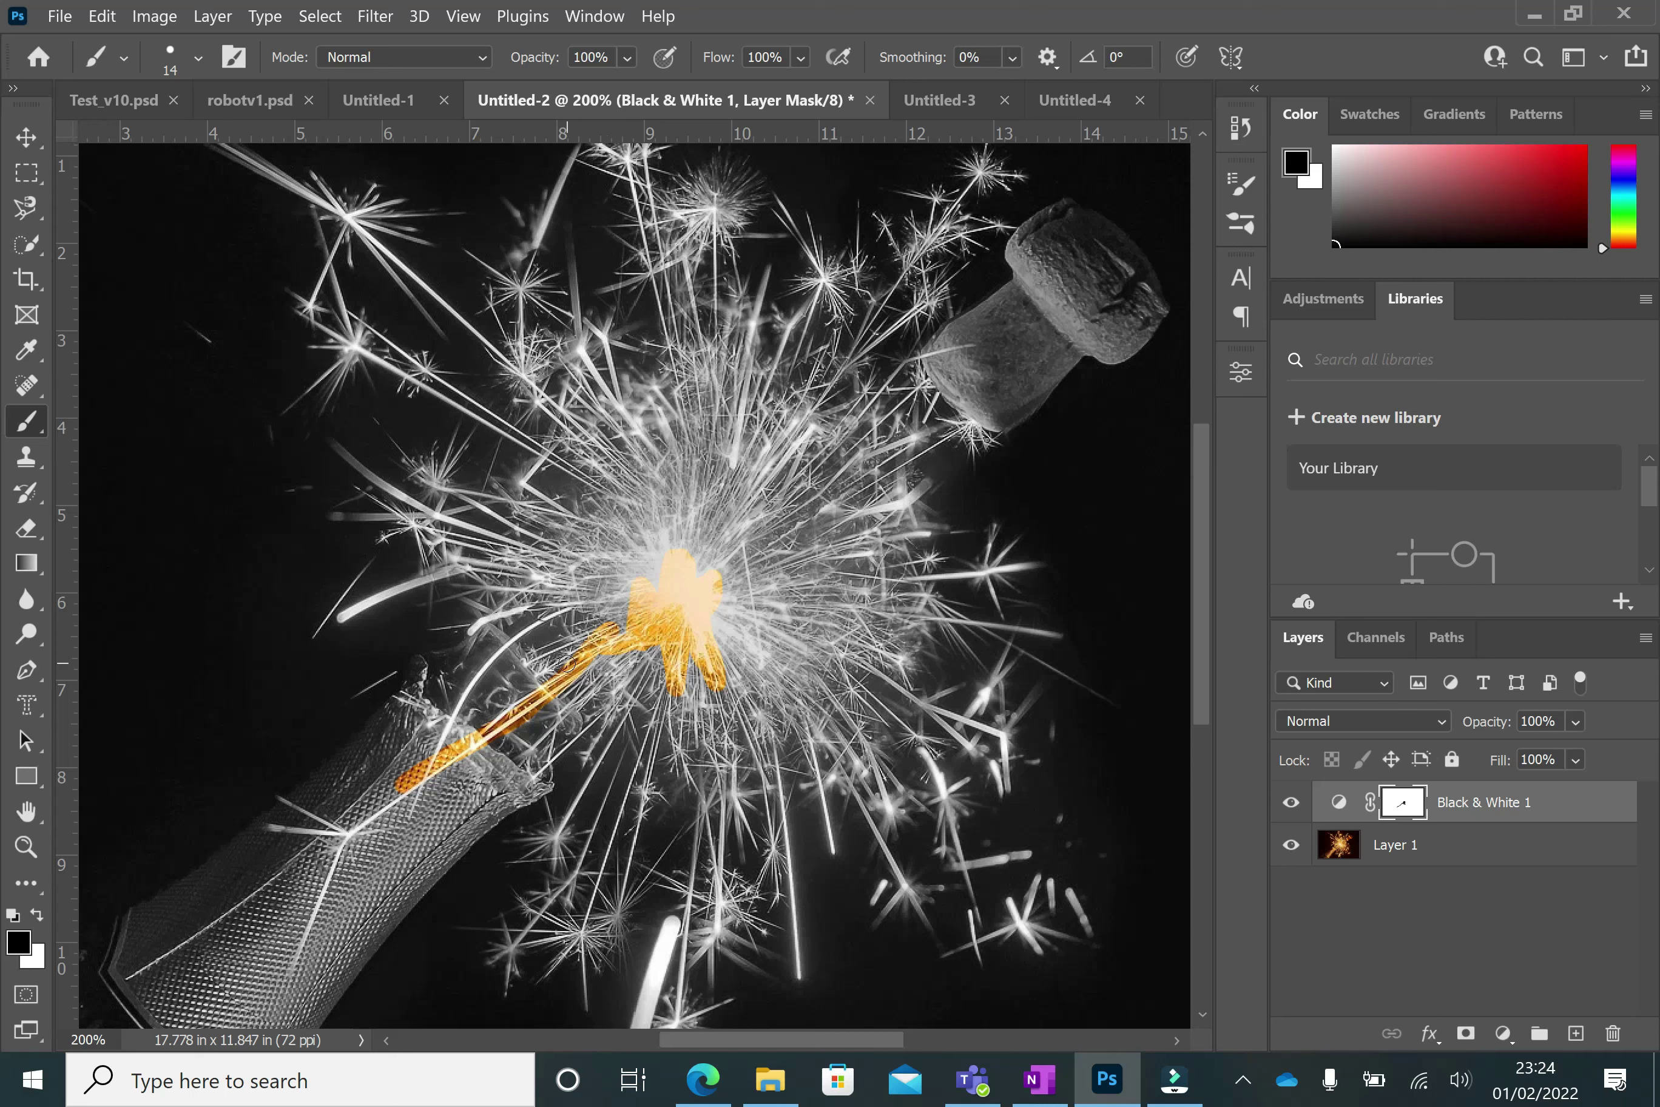
key("ctrl+z")
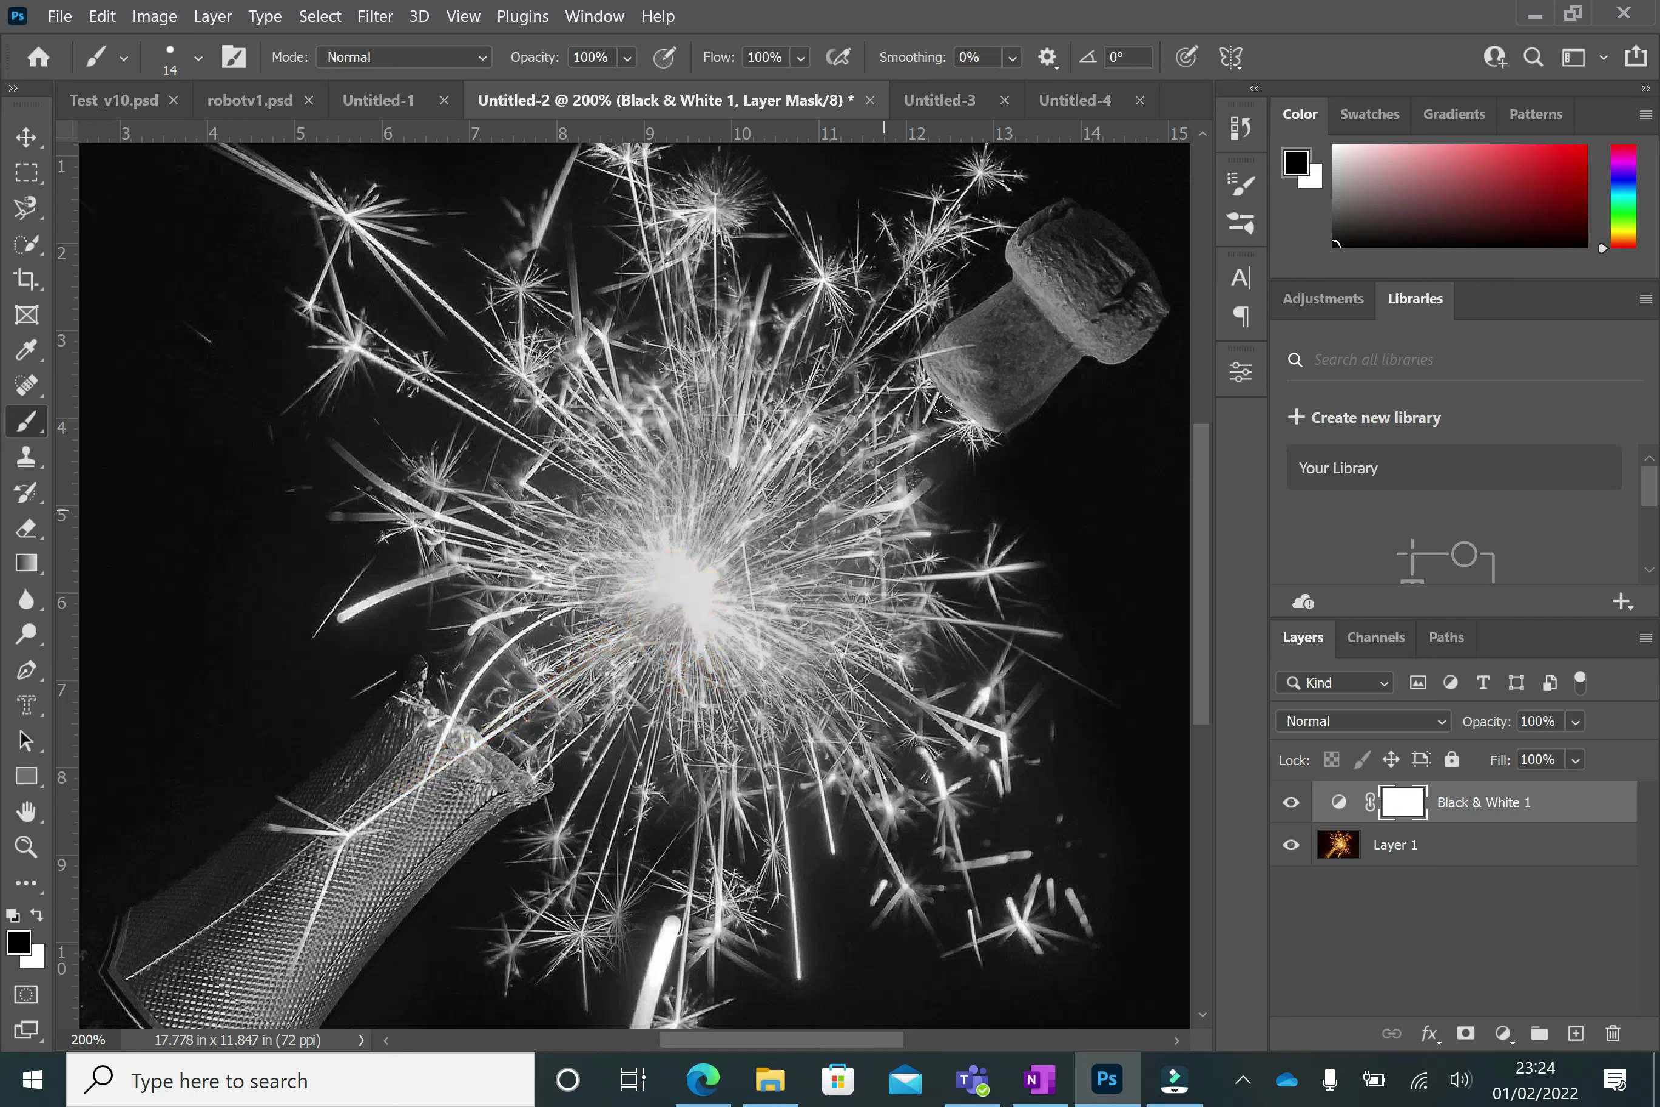
left_click(1241, 130)
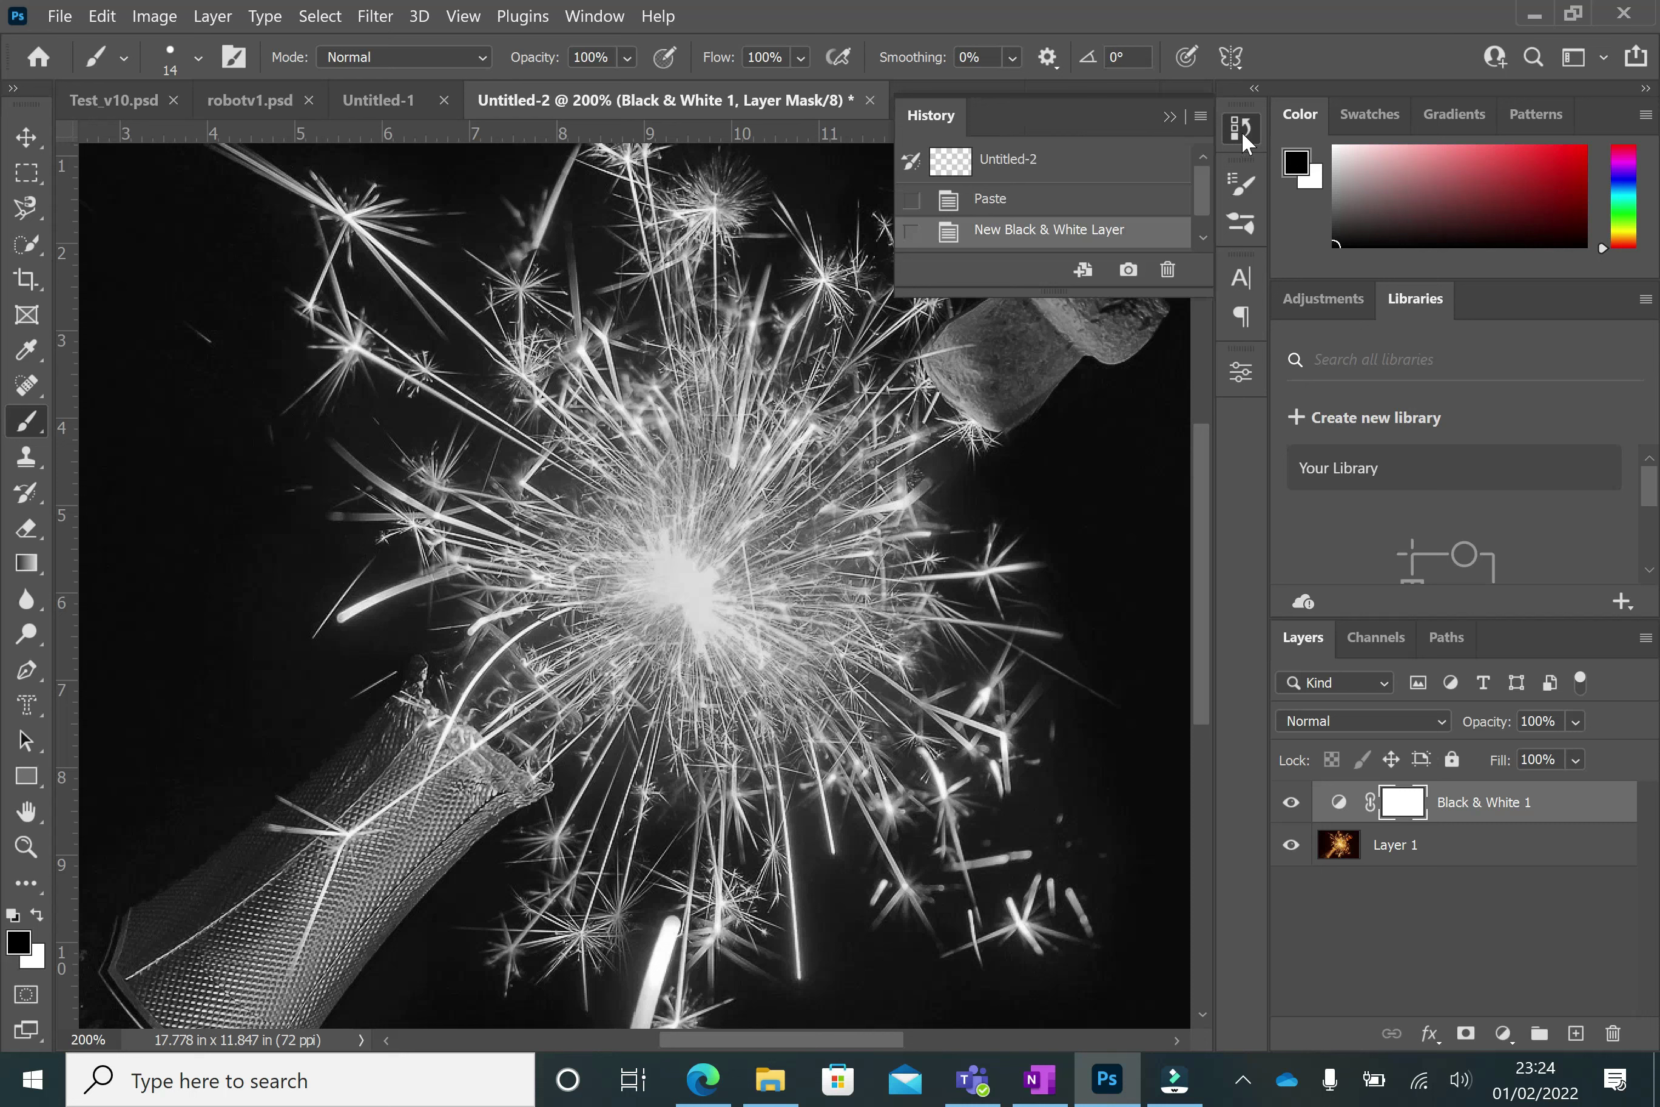
left_click(1241, 131)
Step: Check the History panel, then reveal a small orange patch at the sparkler's centre
left_click(594, 15)
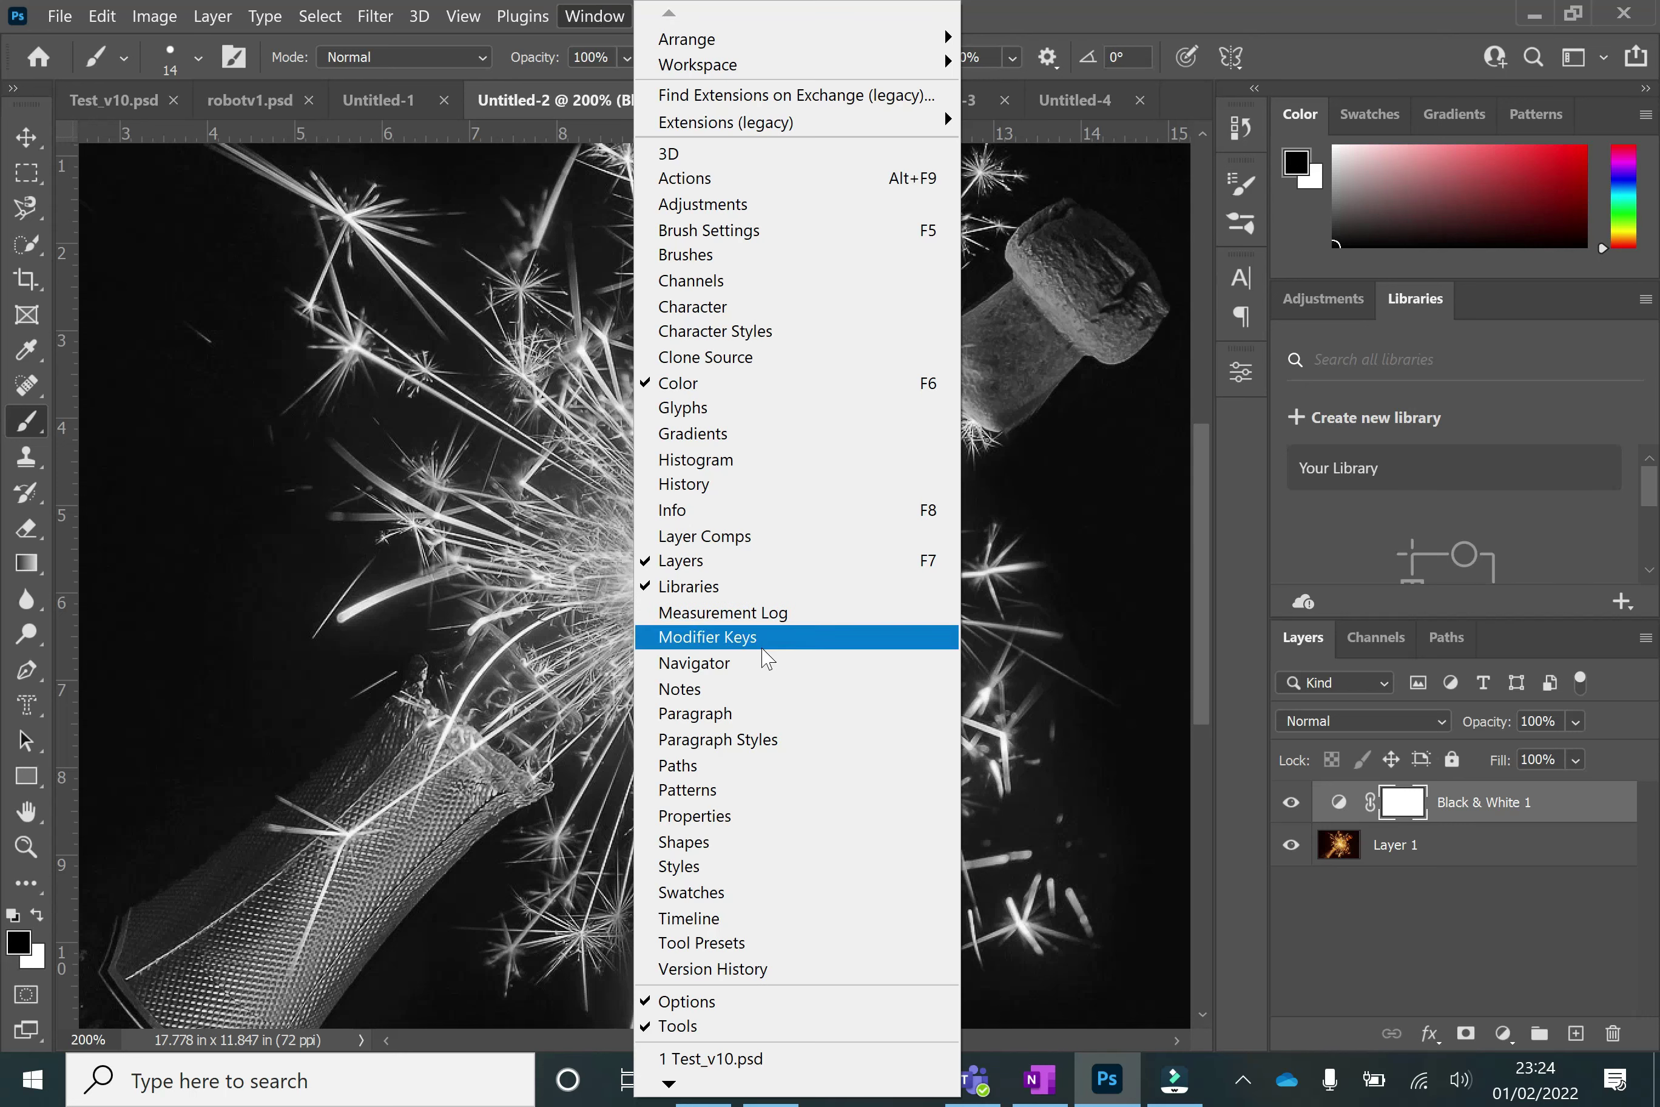
left_click(682, 485)
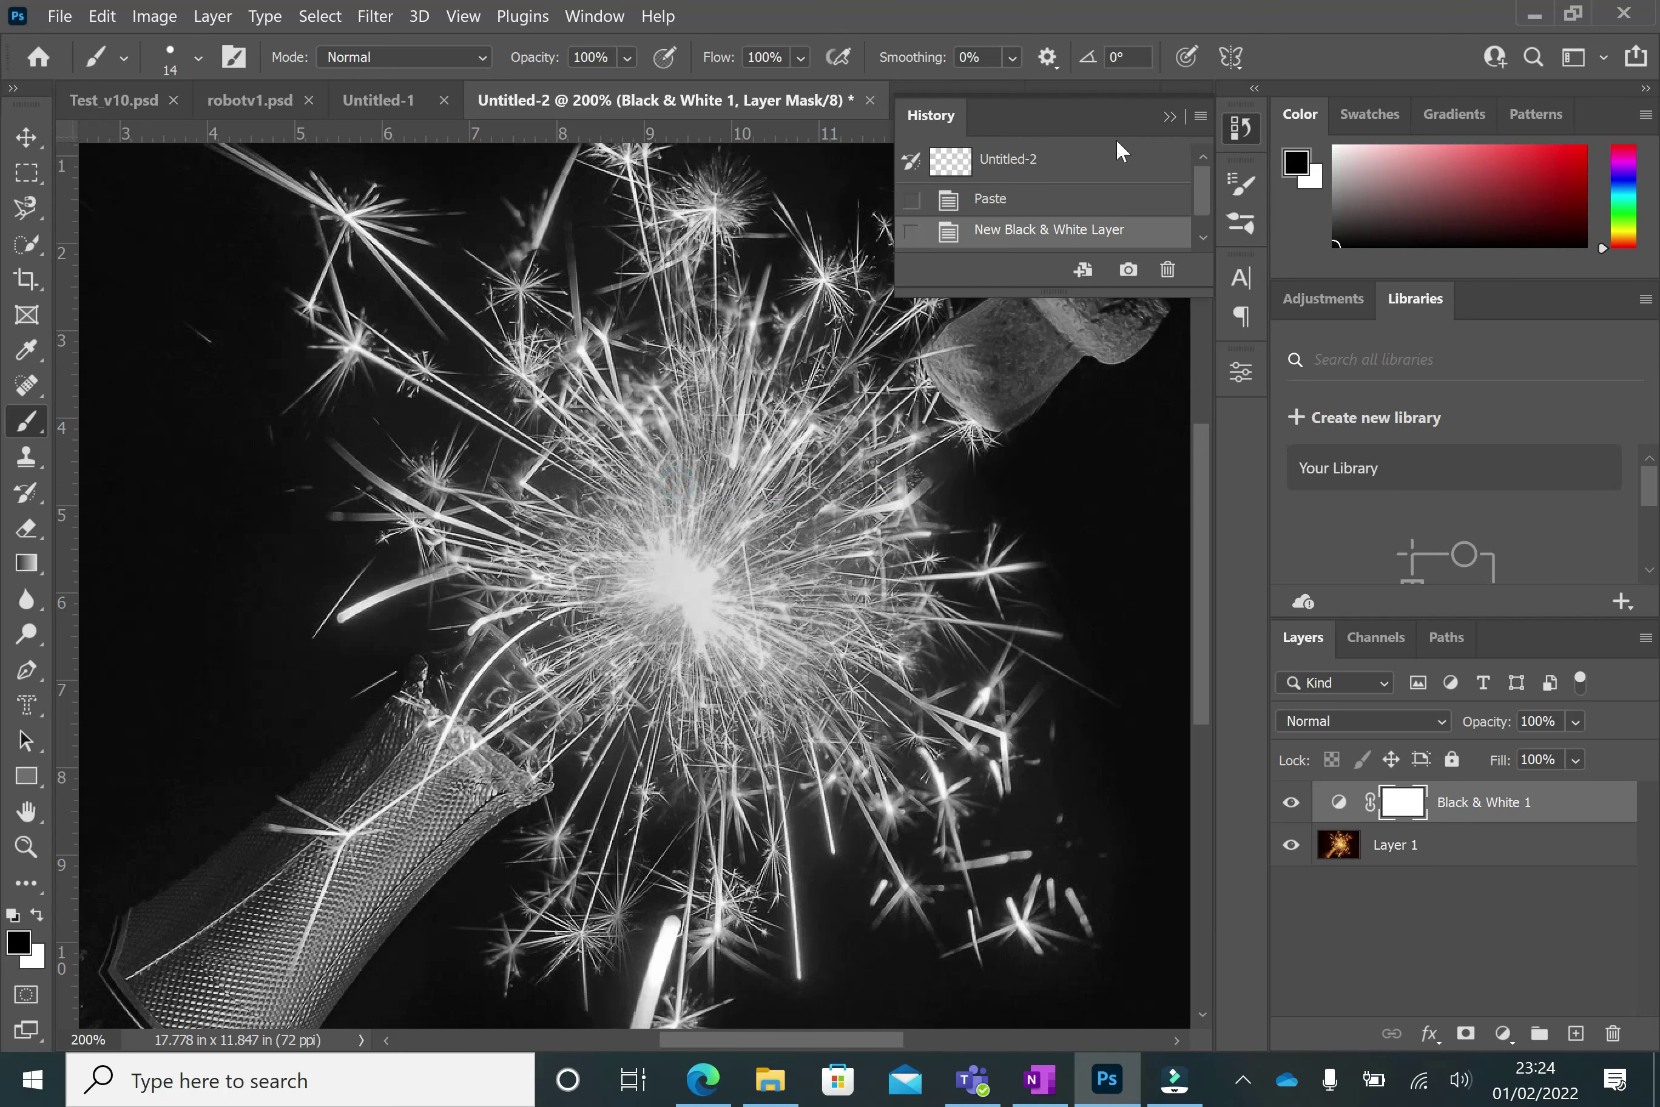
left_click(1165, 112)
mouse_move(684, 589)
left_mouse_down()
mouse_move(680, 572)
mouse_move(706, 559)
mouse_move(708, 606)
mouse_move(668, 578)
mouse_move(646, 593)
mouse_move(666, 568)
left_mouse_up()
Step: Shrink the brush from 10 px to 6 px and reveal orange along a thin spark above-left of centre
left_click(196, 59)
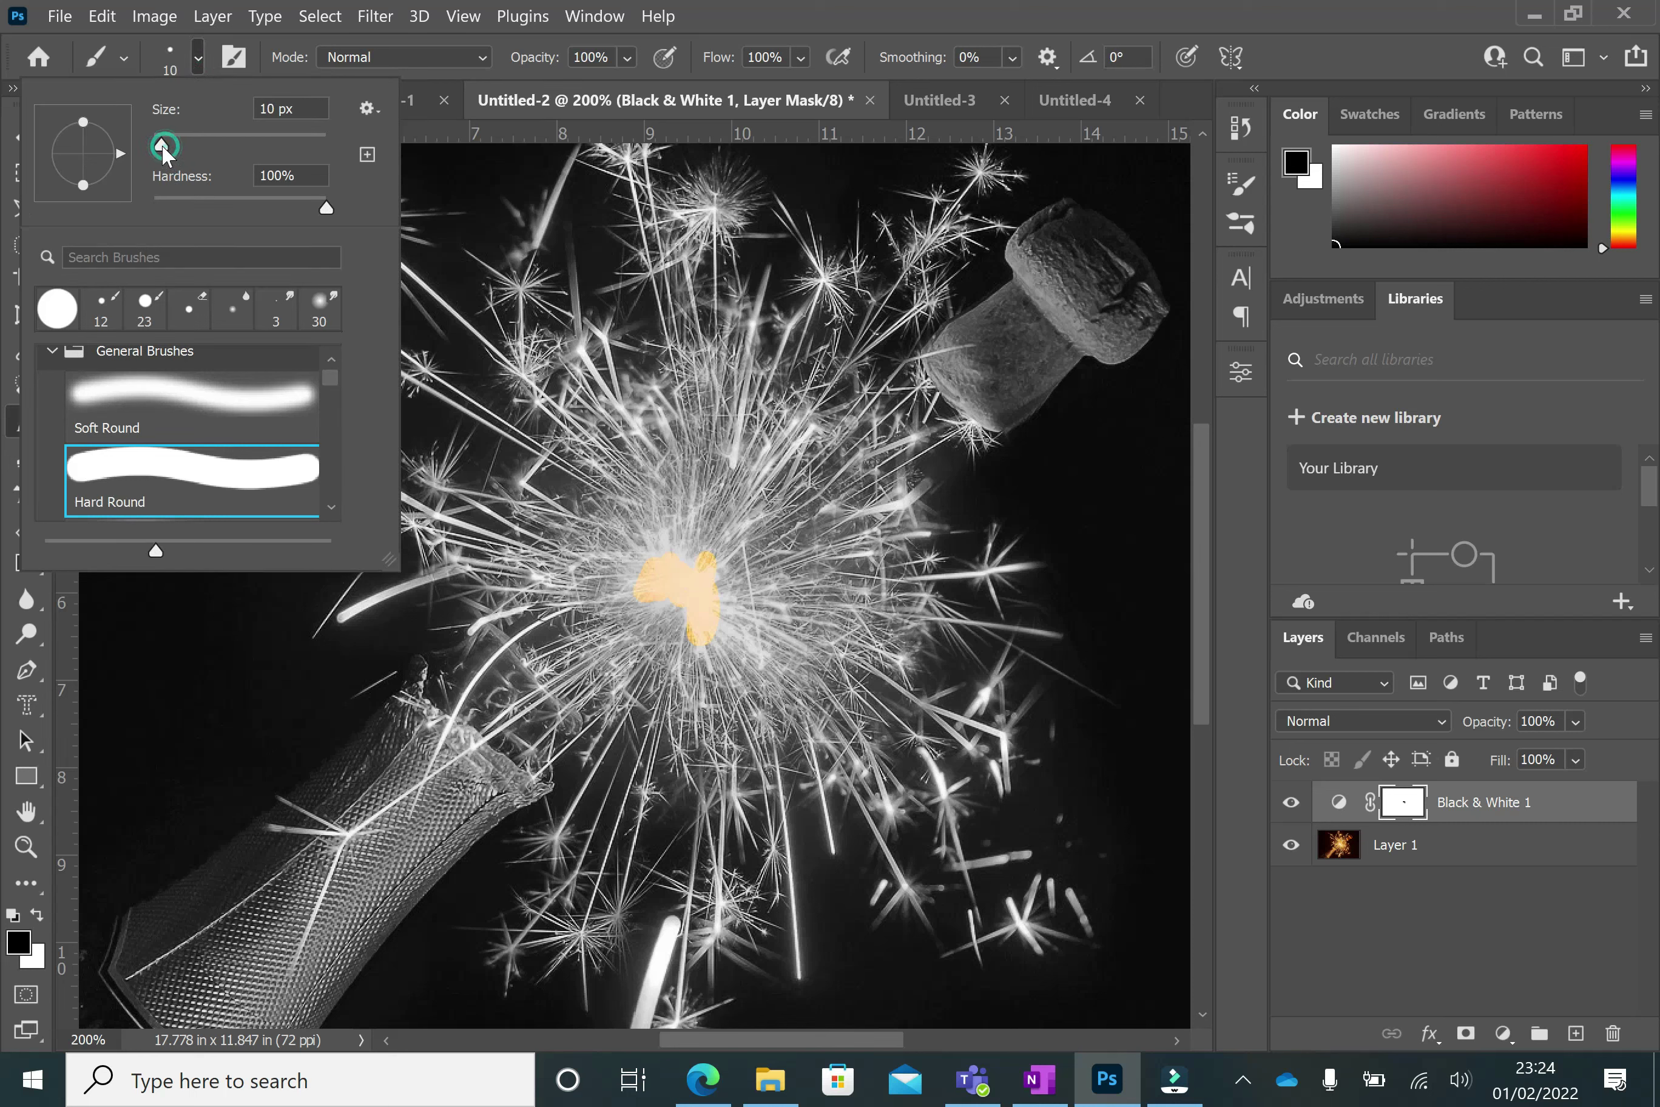
left_click_drag(163, 150, 158, 146)
key("Return")
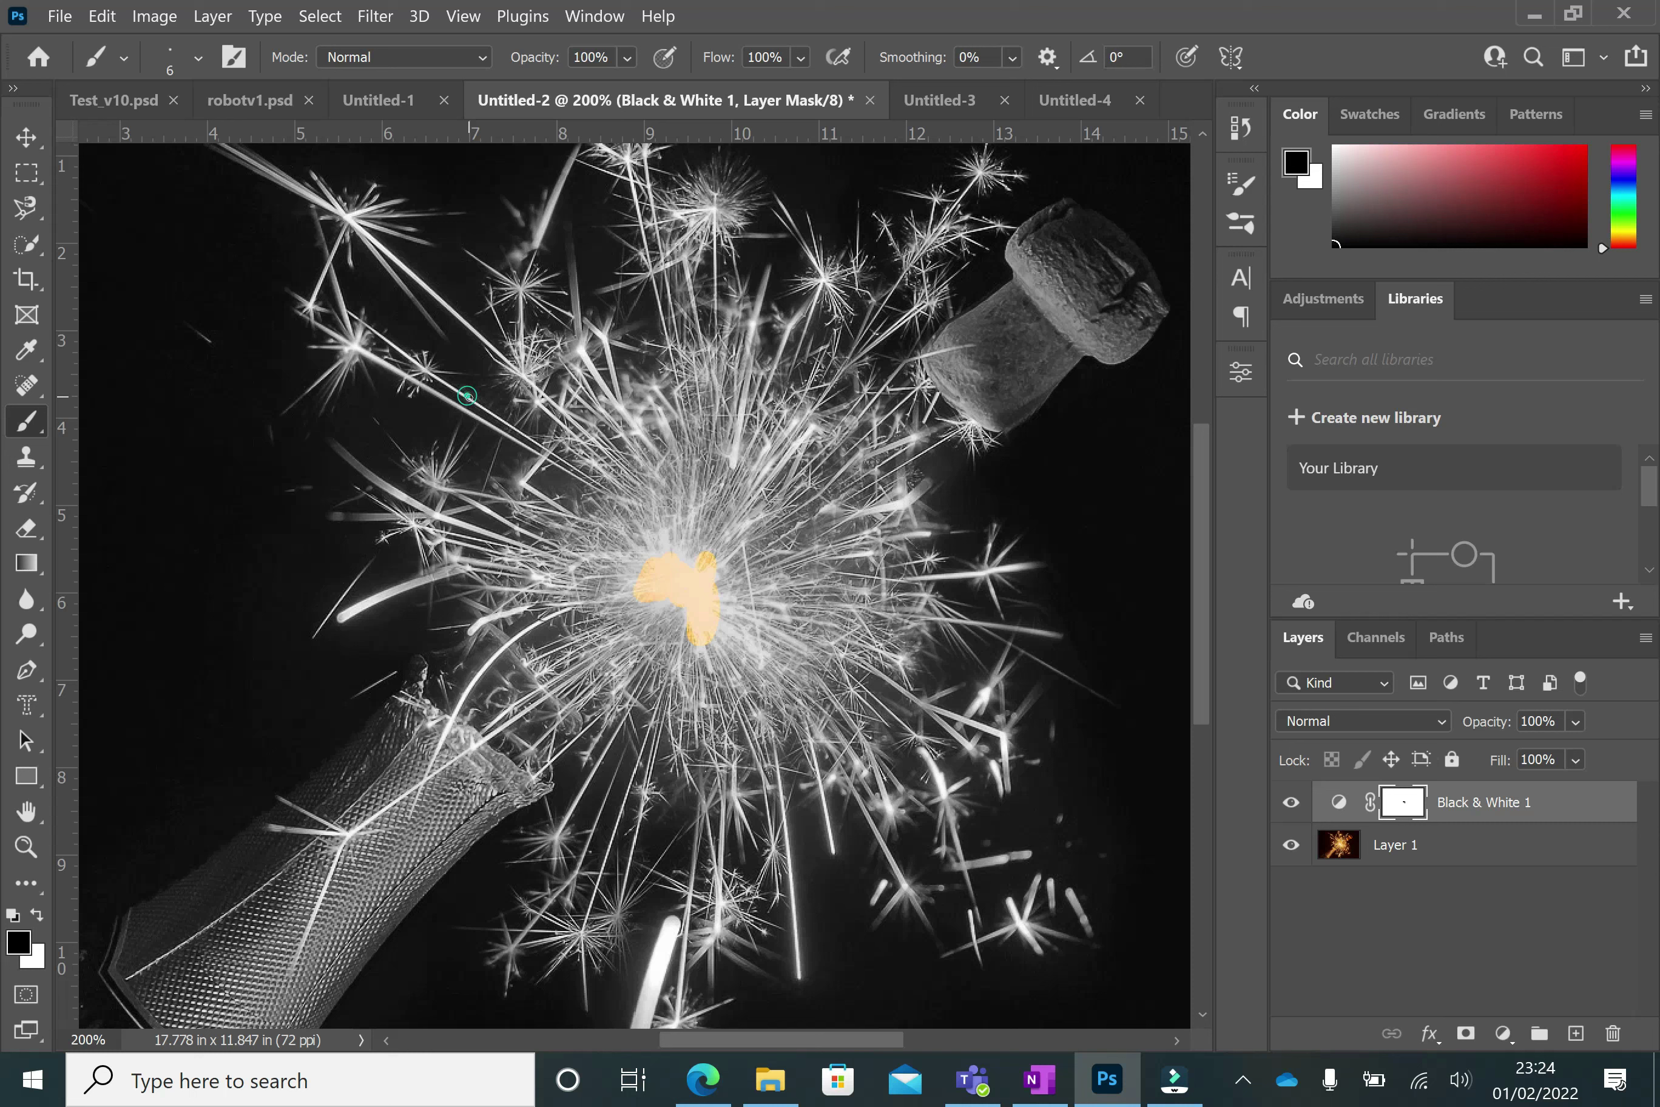
left_click_drag(472, 397, 512, 425)
Step: Switch back to the Untitled-3 balloon document
left_click(922, 108)
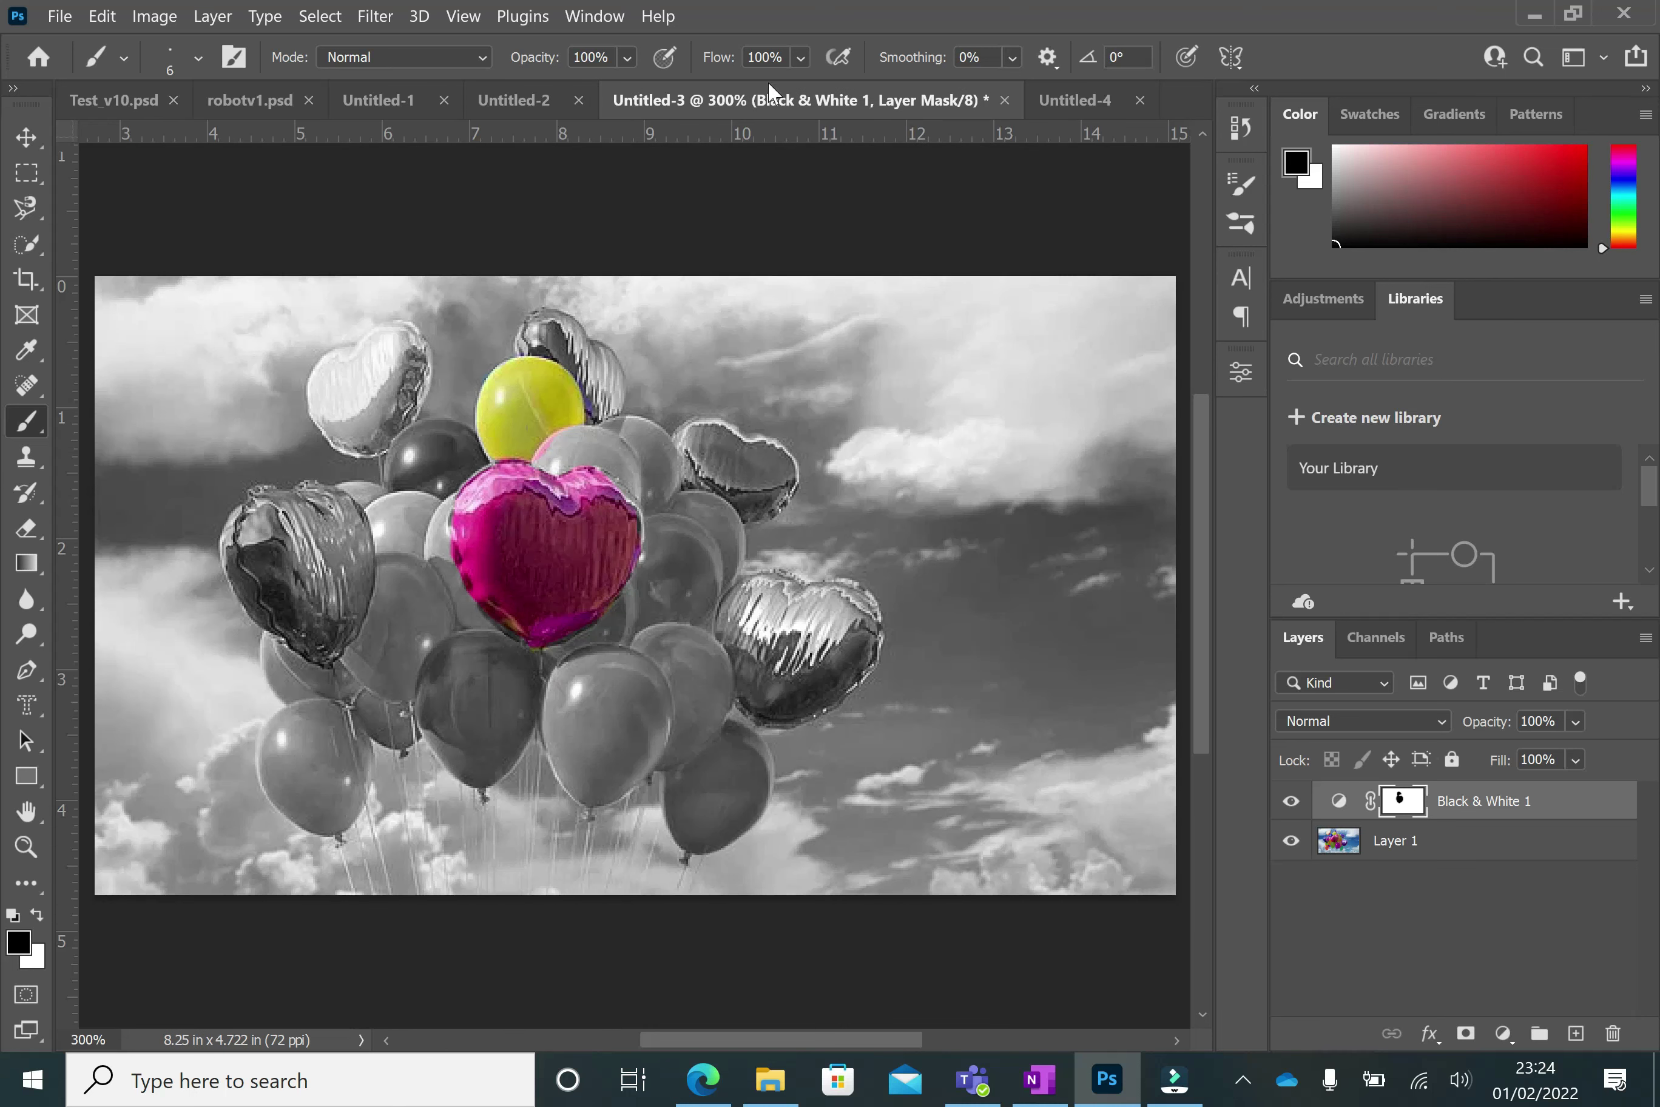